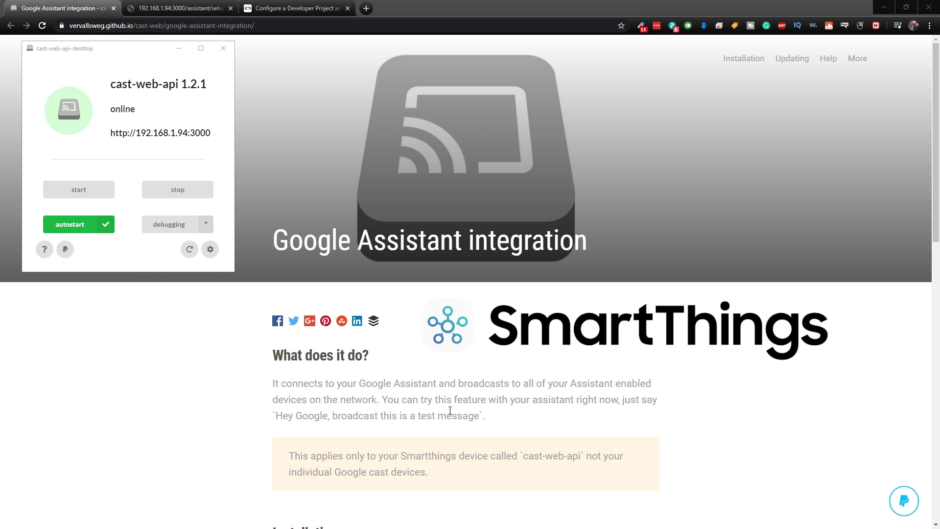
Highlight, then clear, the integration page's sentence about broadcasting to Assistant-enabled devices.
{"action": "left_click_drag", "start_coordinate": [459, 383], "coordinate": [390, 401]}
{"action": "left_click", "coordinate": [298, 433]}
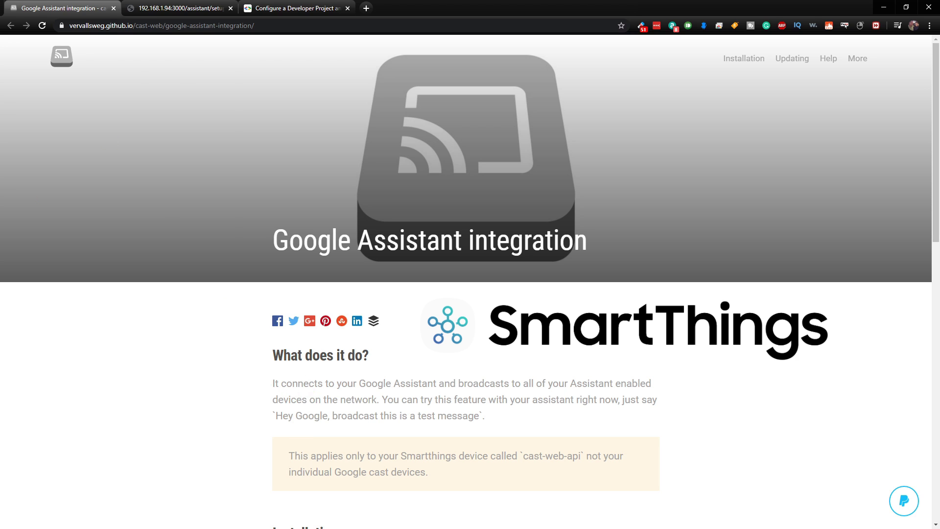
{"action": "left_click", "coordinate": [143, 136]}
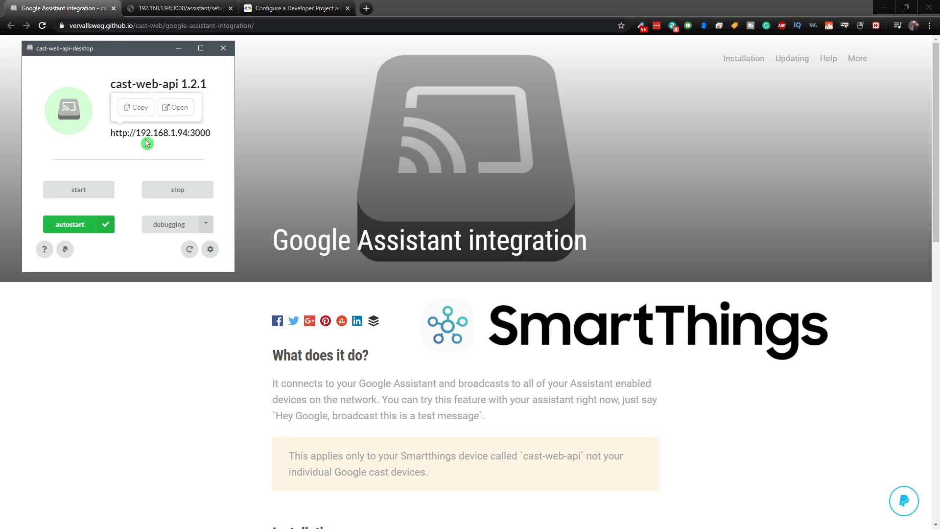
{"action": "left_click", "coordinate": [193, 44]}
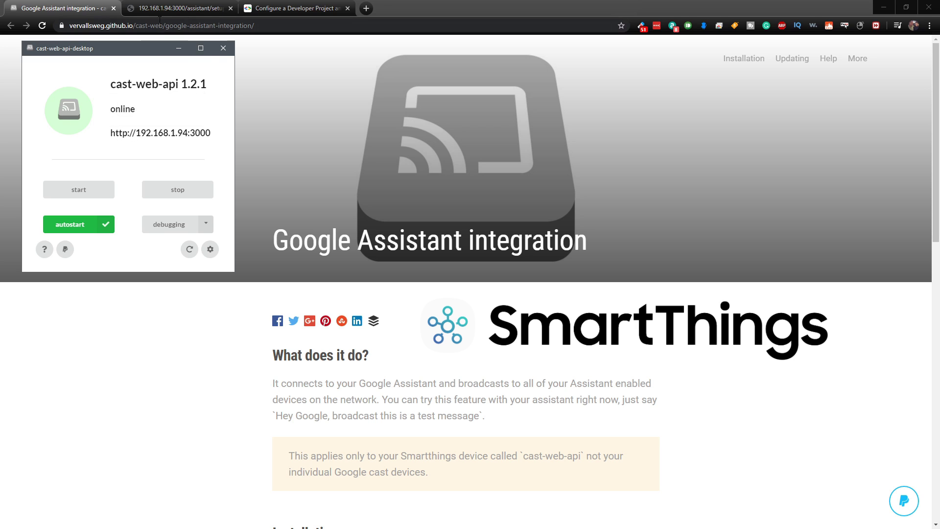
{"action": "left_click", "coordinate": [114, 132]}
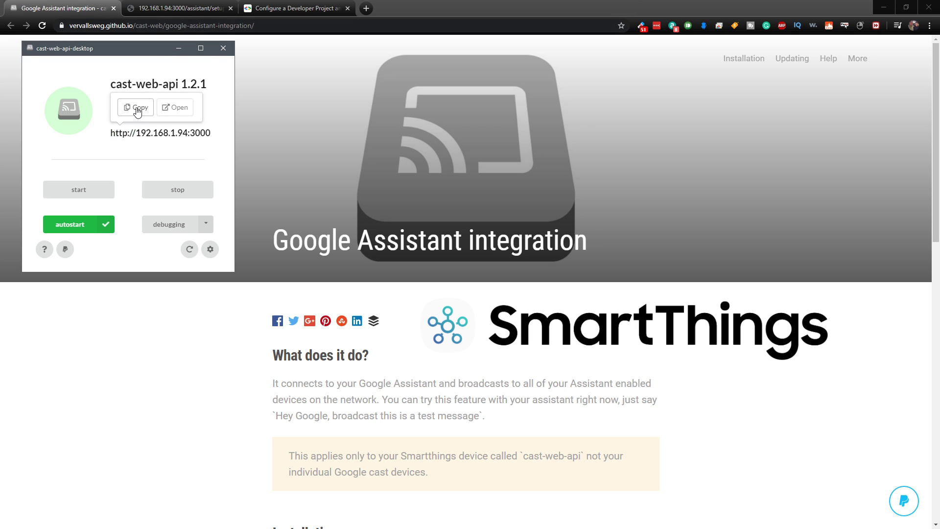
{"action": "left_click", "coordinate": [137, 112]}
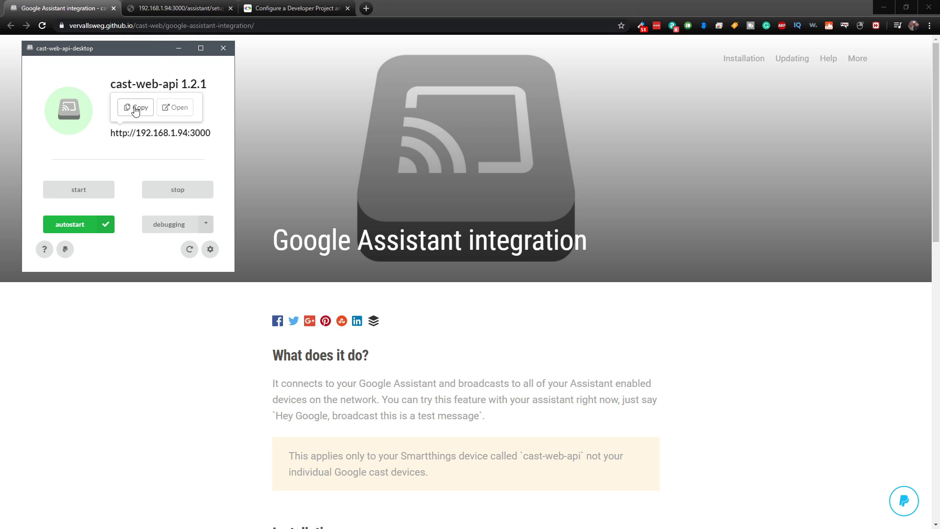
{"action": "left_click", "coordinate": [184, 8]}
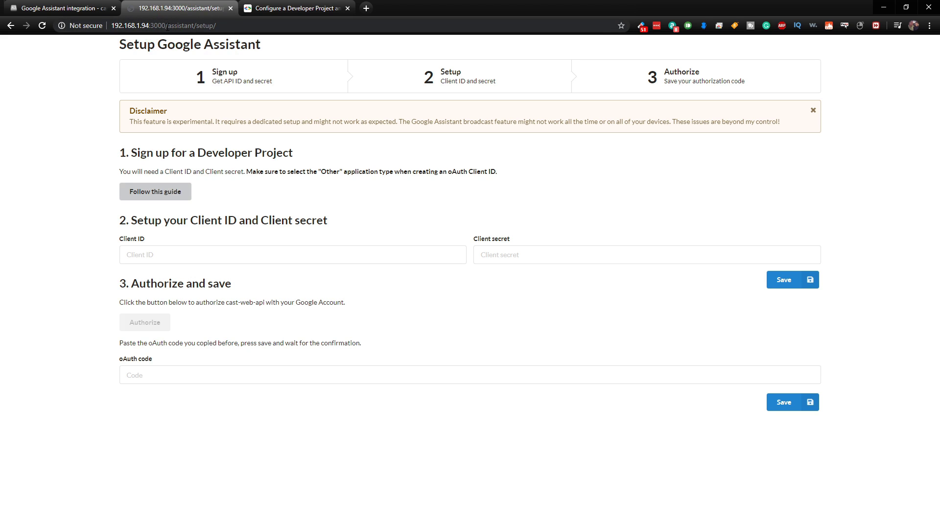
Highlight /assistant/setup/ in the address bar and follow the step 1 Developer Project guide link.
{"action": "left_click_drag", "start_coordinate": [165, 25], "coordinate": [219, 25]}
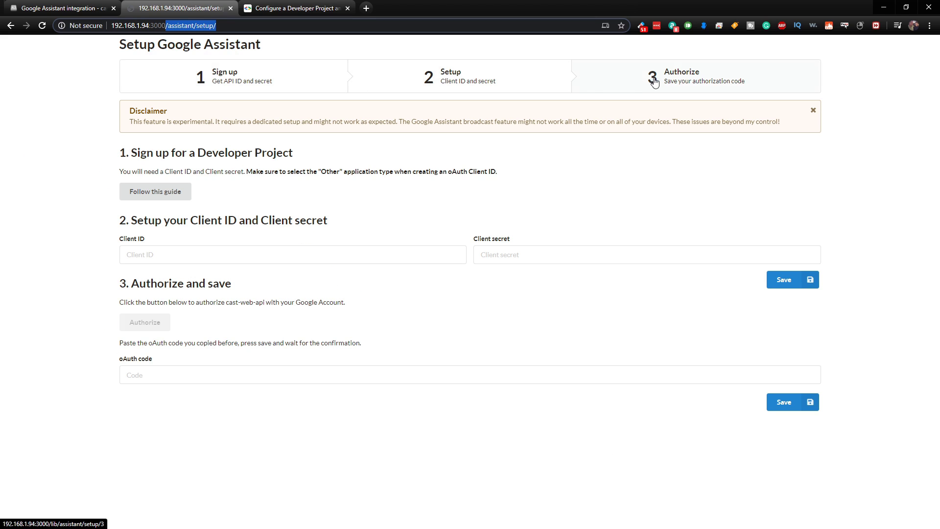
{"action": "left_click", "coordinate": [239, 100]}
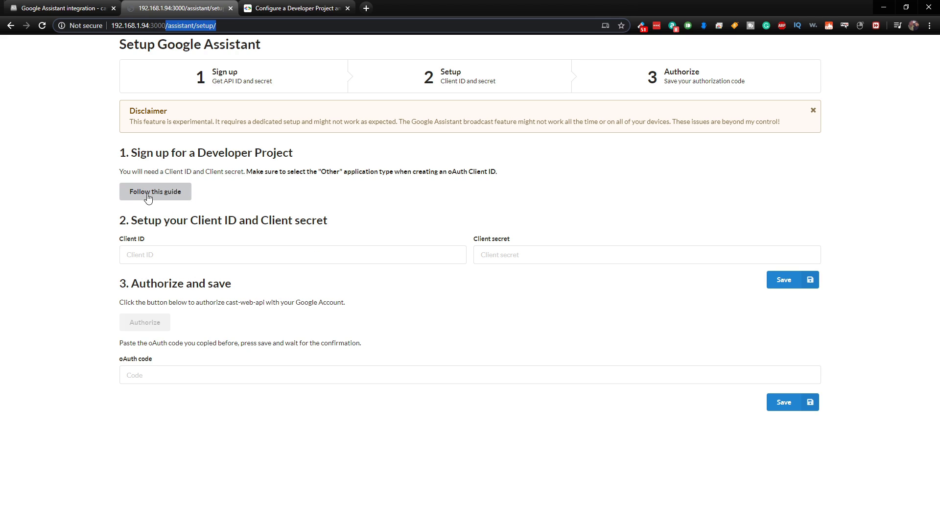
Open the Developer Project guide and launch the Actions Console in a new tab.
{"action": "left_click", "coordinate": [170, 195]}
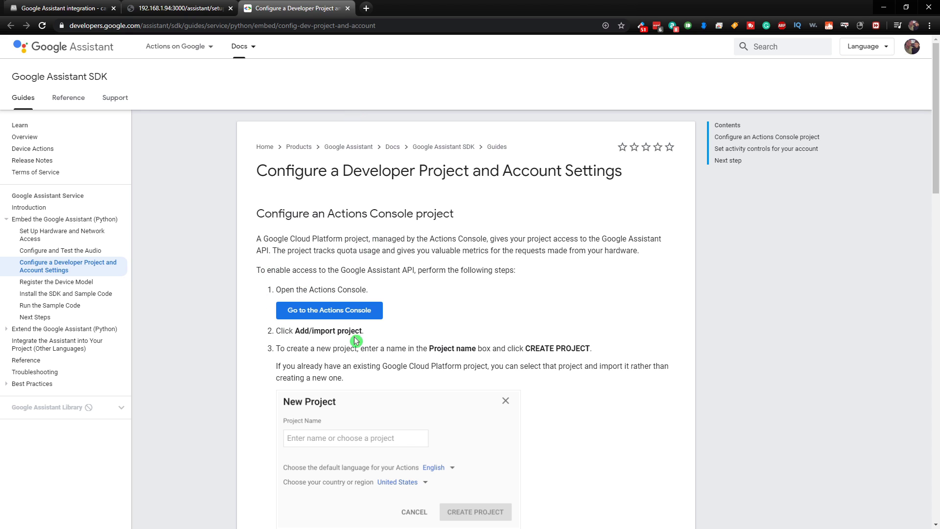
{"action": "scroll", "coordinate": [313, 282], "scroll_direction": "down", "scroll_amount": 14}
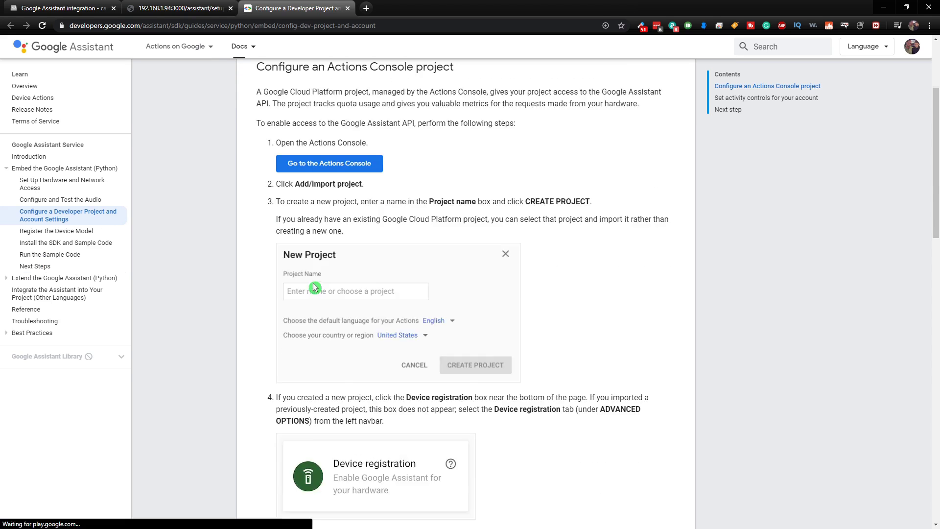
{"action": "scroll", "coordinate": [326, 291], "scroll_direction": "up", "scroll_amount": 14}
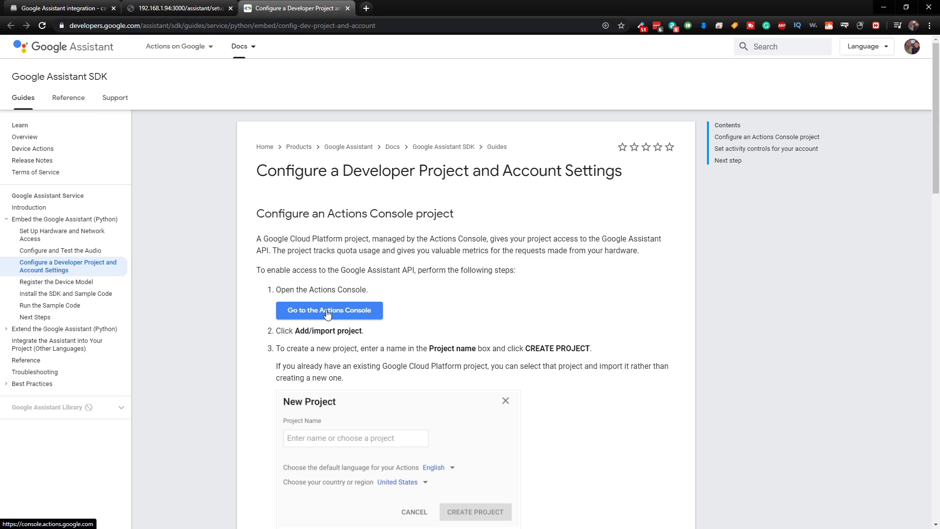
{"action": "right_click", "coordinate": [326, 310]}
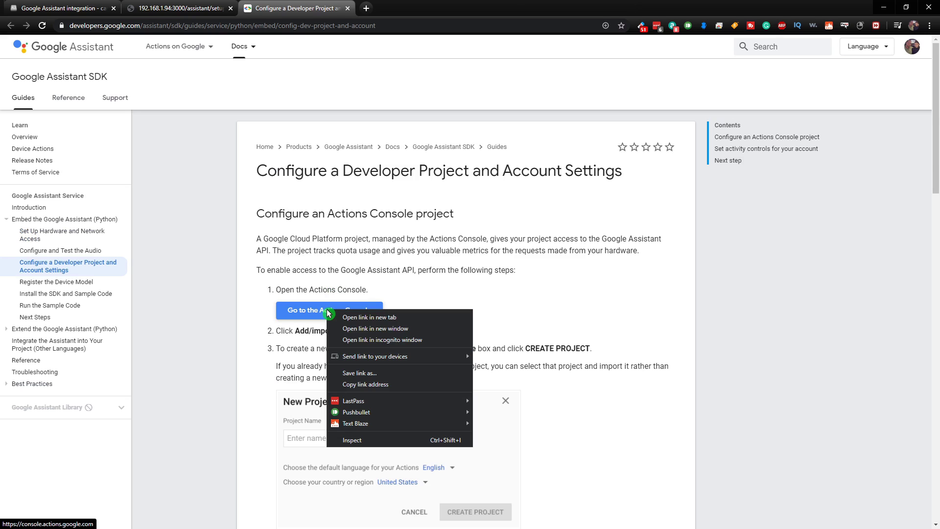
{"action": "left_click", "coordinate": [357, 318]}
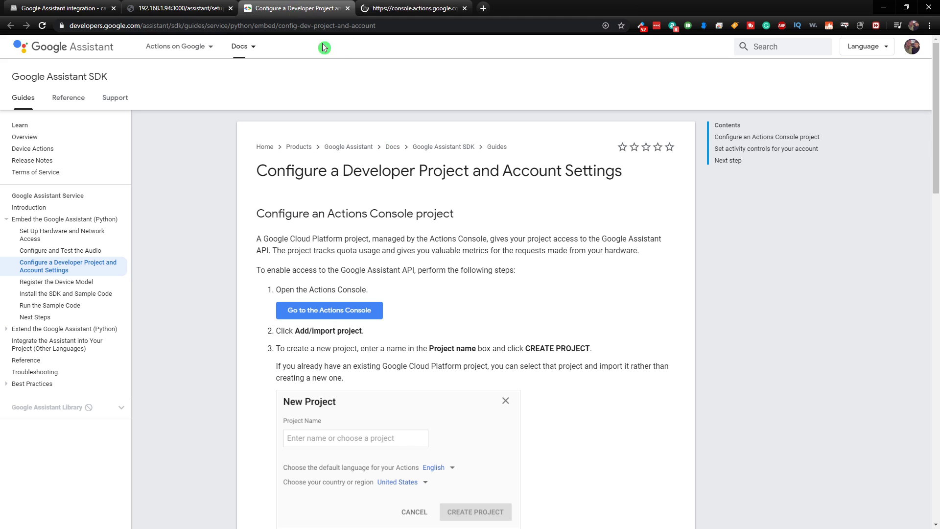
{"action": "left_click", "coordinate": [344, 304]}
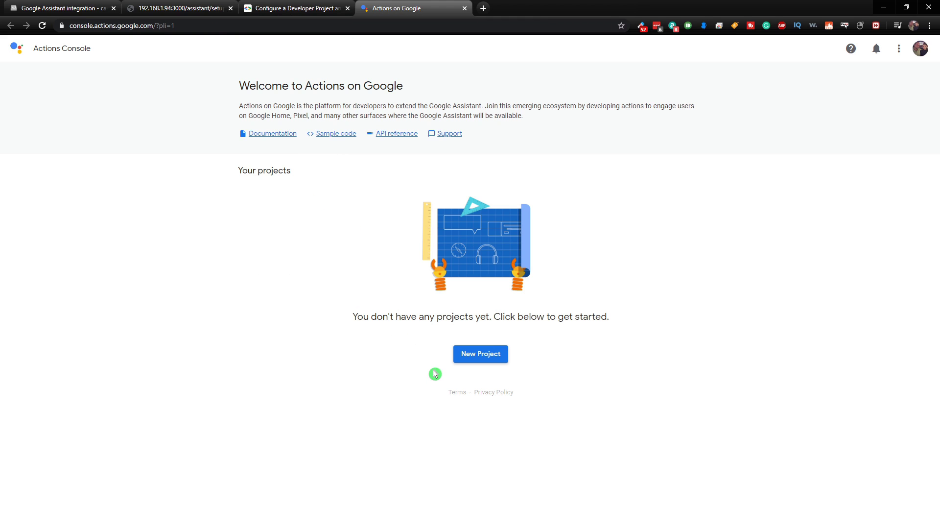
Accept the Actions Console terms of service and name a new project cast-web-api.
{"action": "left_click", "coordinate": [482, 361]}
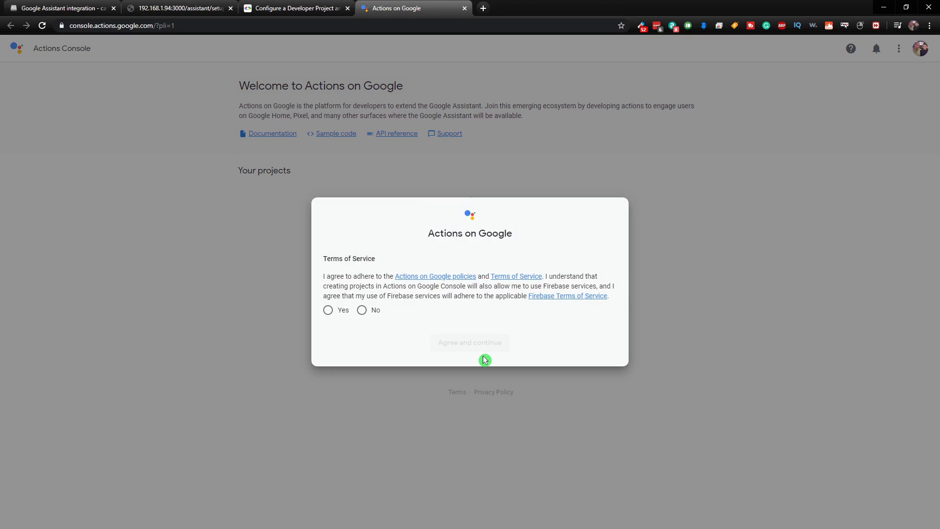
{"action": "left_click", "coordinate": [328, 310]}
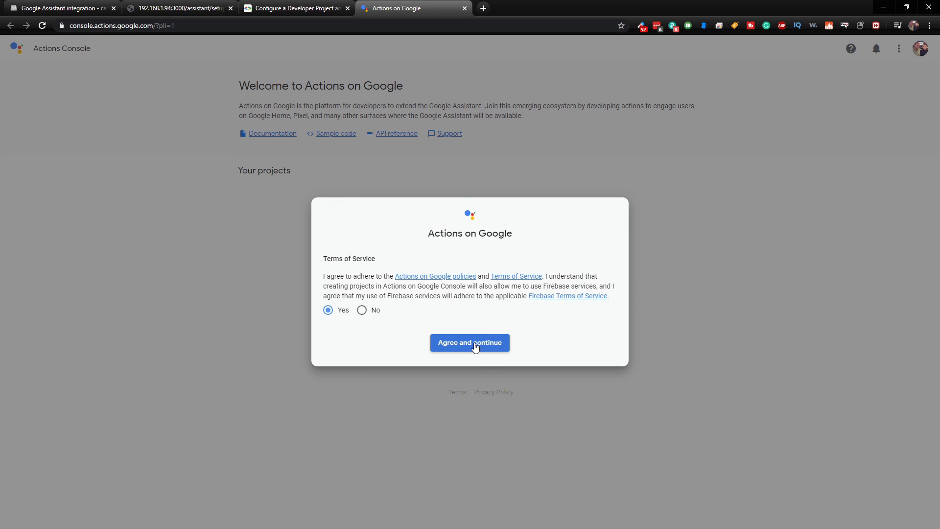
{"action": "left_click", "coordinate": [475, 346]}
{"action": "left_click", "coordinate": [418, 277]}
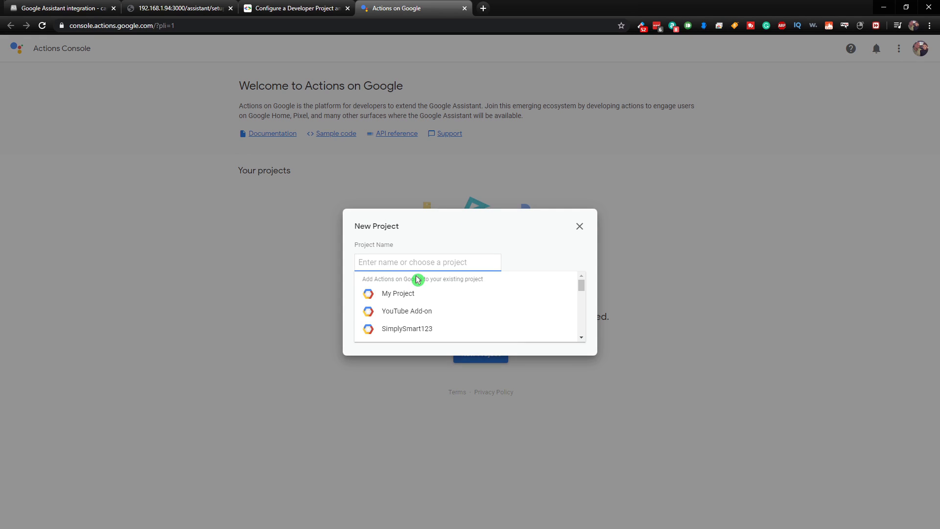
{"action": "key", "text": "ctrl+v"}
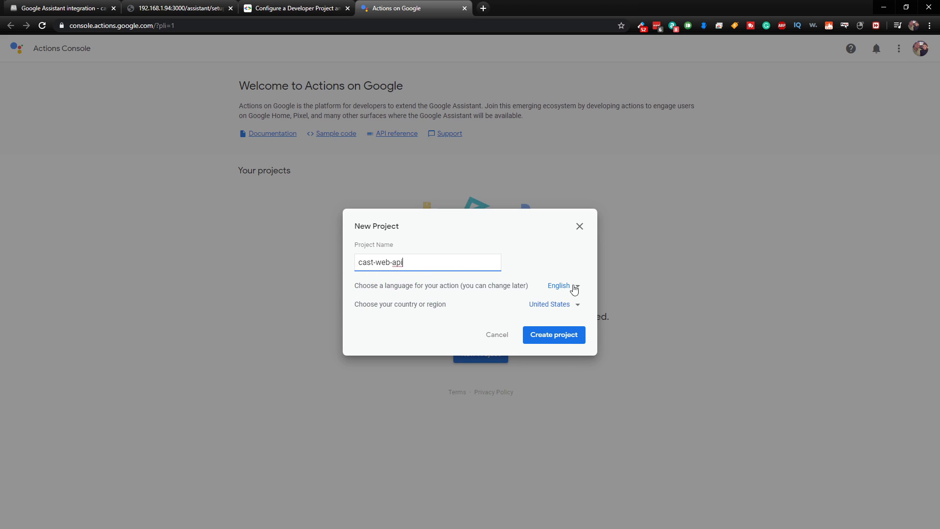
{"action": "left_click", "coordinate": [591, 289]}
{"action": "left_click", "coordinate": [510, 307]}
Back in the SDK guide, open the Enable the API link in a new tab.
{"action": "key", "text": "ctrl+shift+Tab"}
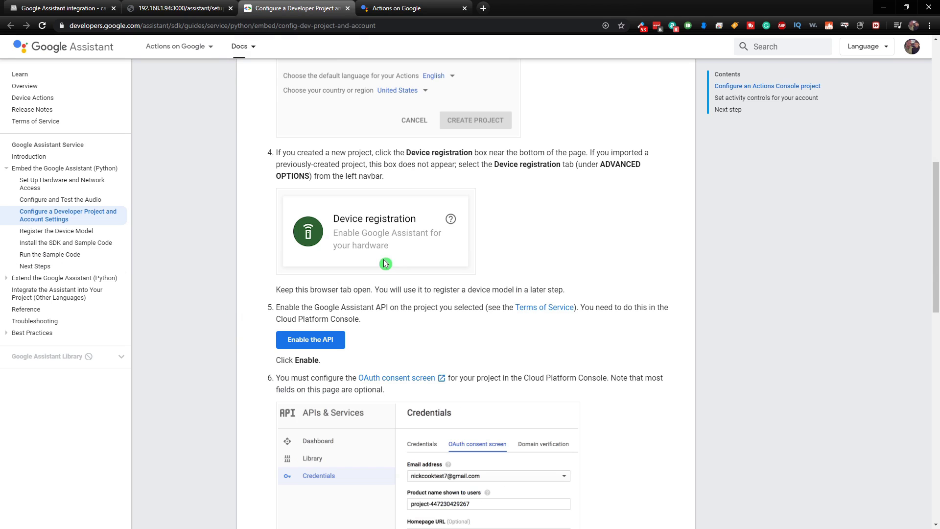
{"action": "left_click", "coordinate": [259, 338]}
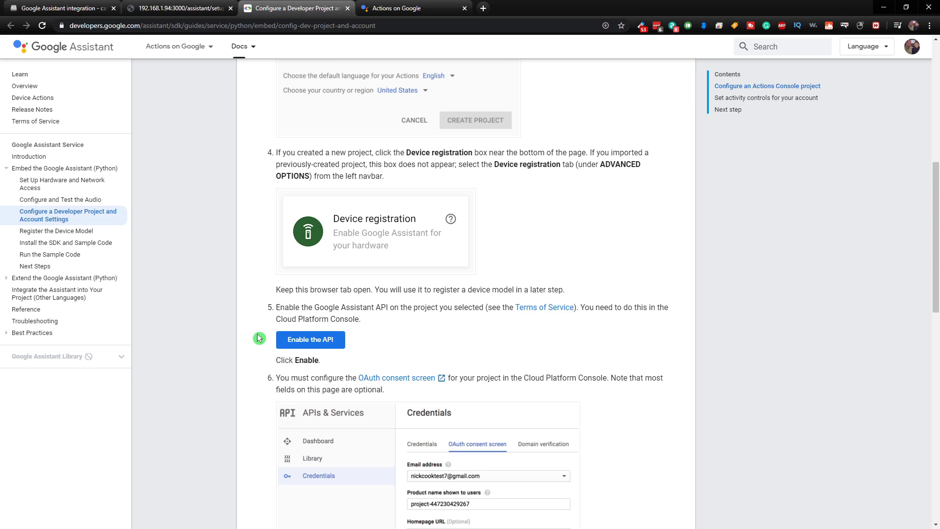
{"action": "right_click", "coordinate": [313, 344]}
{"action": "scroll", "coordinate": [313, 344], "scroll_direction": "down", "scroll_amount": 1}
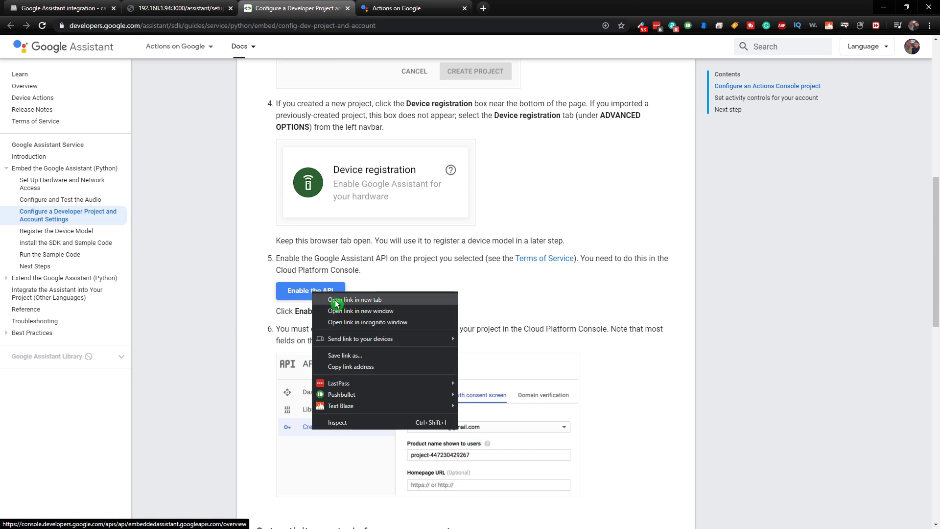
{"action": "left_click", "coordinate": [329, 351]}
{"action": "left_click", "coordinate": [509, 8]}
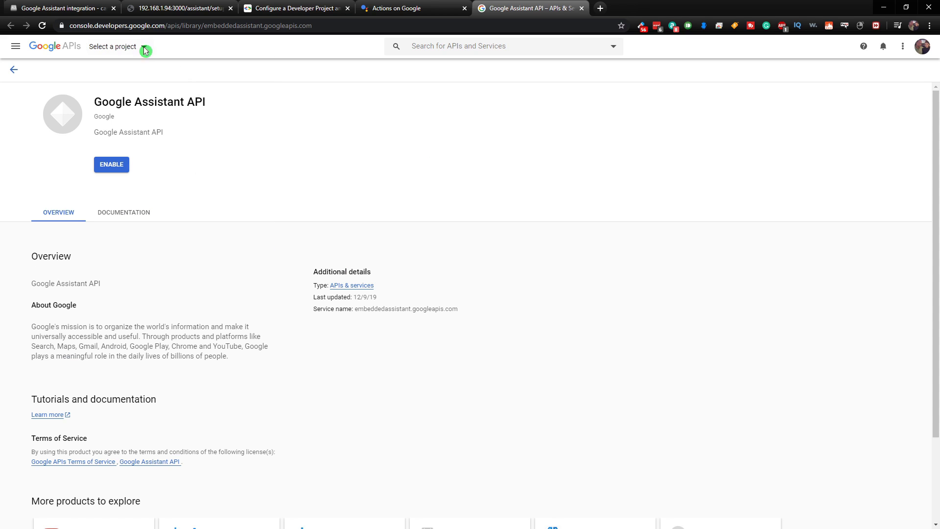
Choose cast-web-api from all projects and enable the Google Assistant API for it.
{"action": "right_click", "coordinate": [143, 46]}
{"action": "left_click", "coordinate": [292, 82]}
{"action": "left_click", "coordinate": [144, 48]}
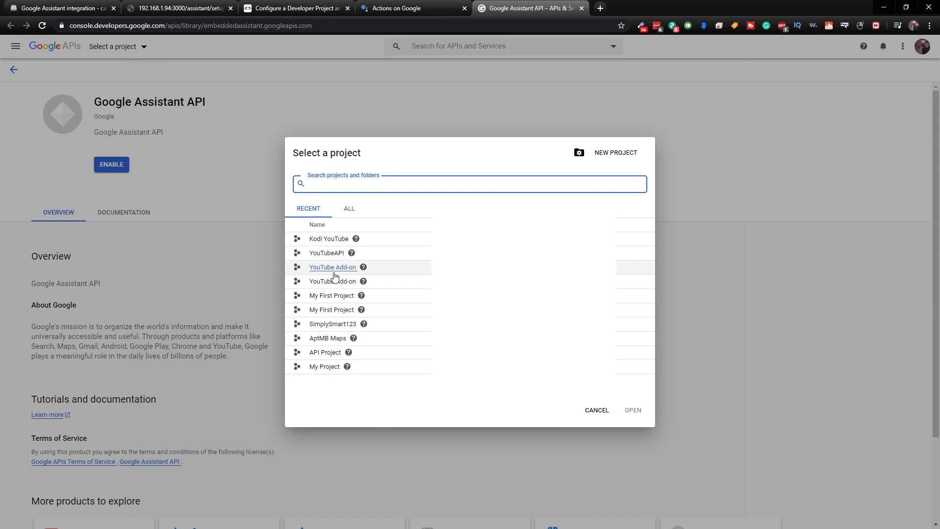
{"action": "left_click", "coordinate": [325, 216]}
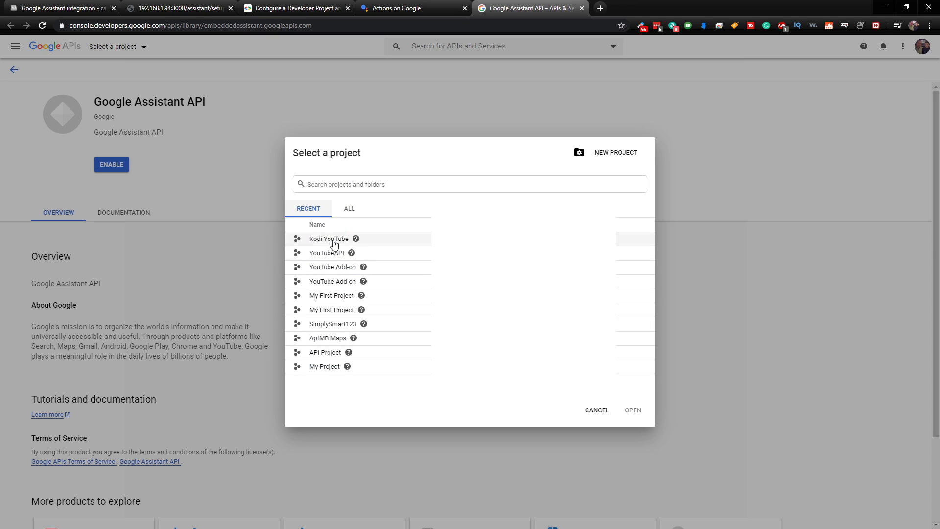
{"action": "left_click", "coordinate": [347, 210]}
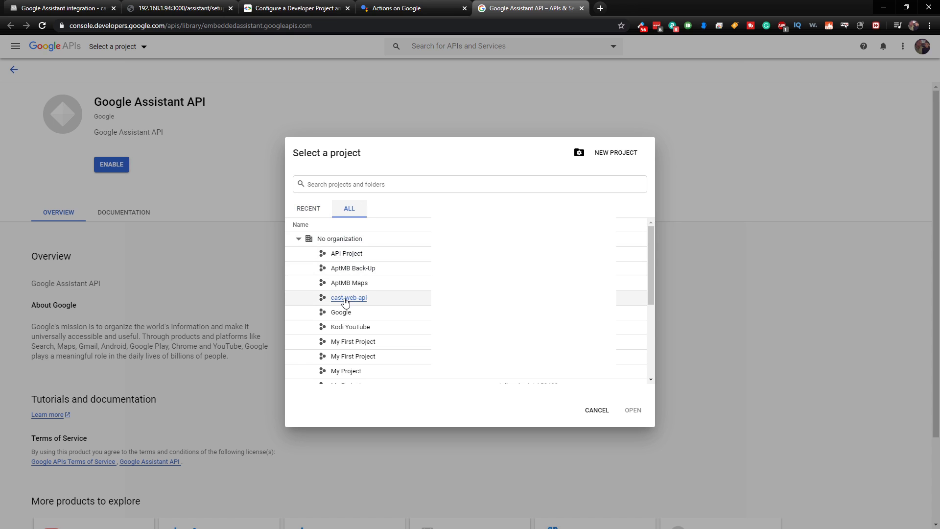
{"action": "left_click", "coordinate": [346, 300]}
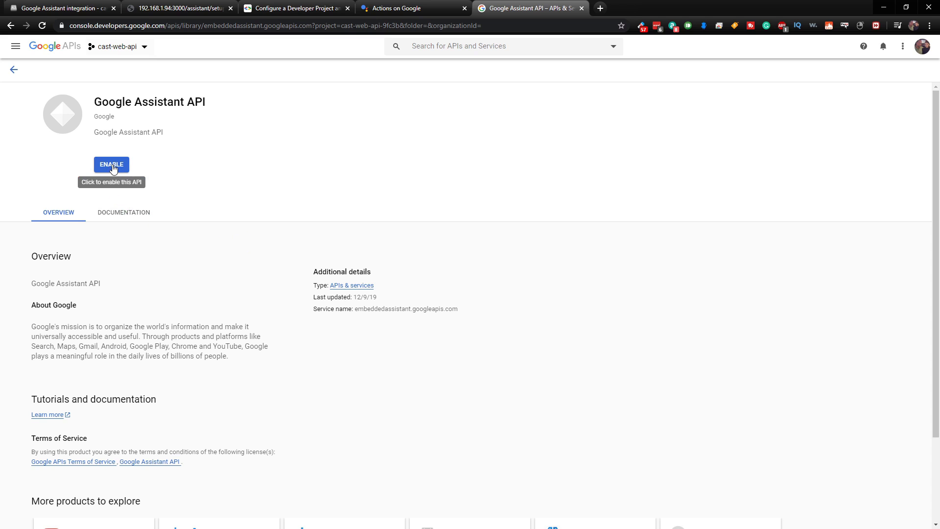
{"action": "left_click", "coordinate": [113, 168]}
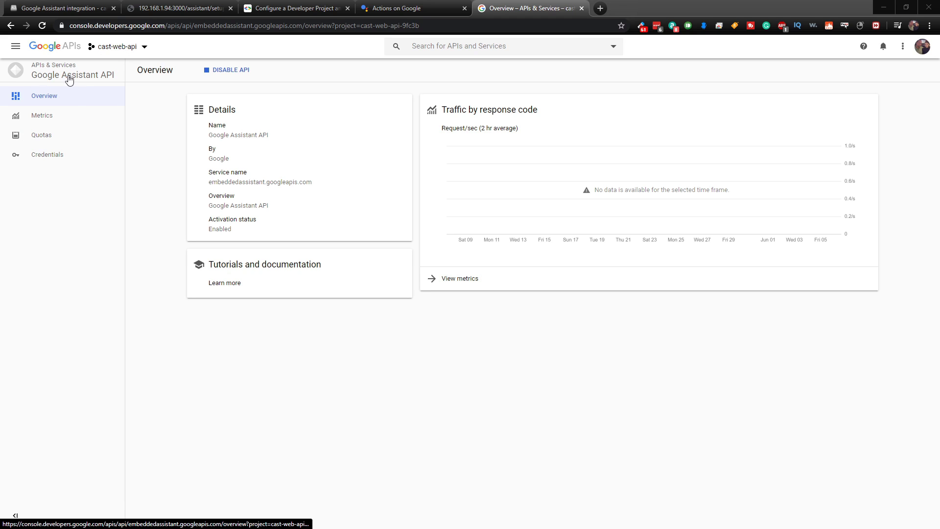
View the Assistant API's compatible credentials and begin configuring the OAuth consent screen.
{"action": "left_click", "coordinate": [48, 157]}
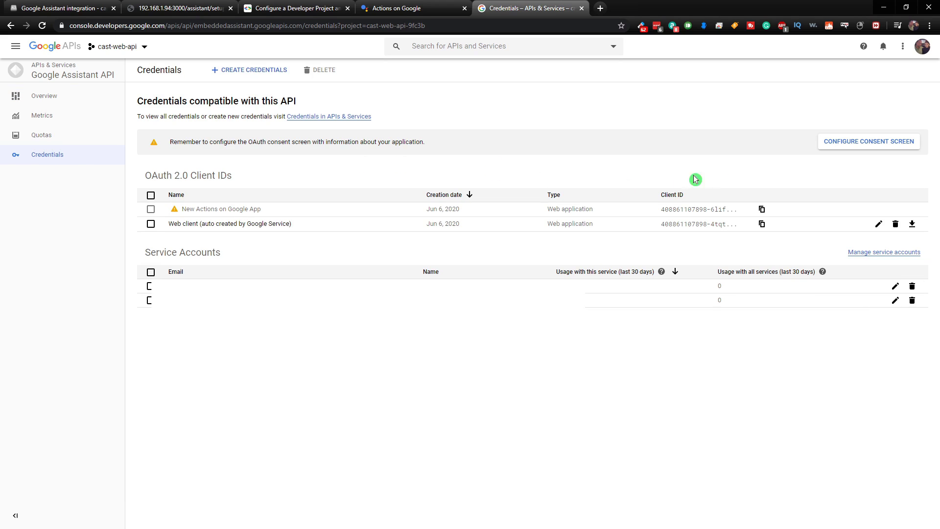
{"action": "left_click", "coordinate": [857, 143]}
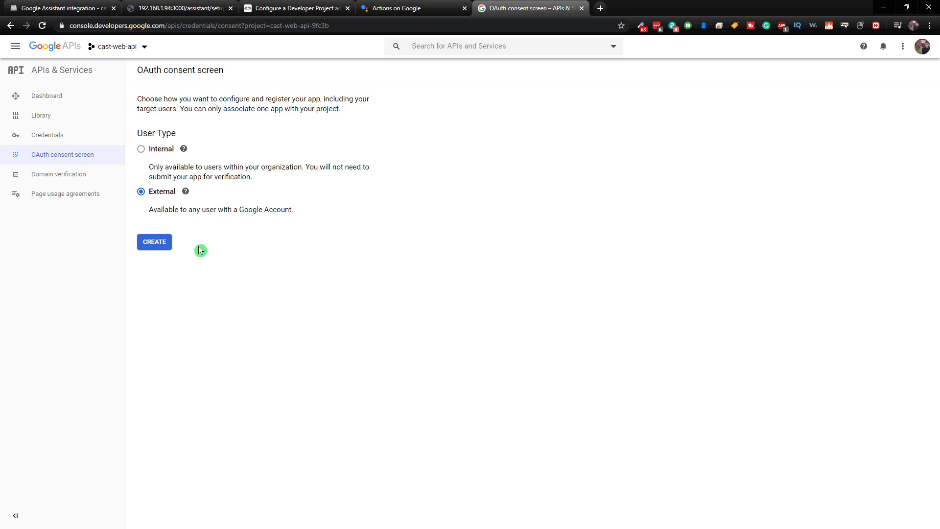
Create an External consent screen named cast-web-api with a support email, and save it.
{"action": "left_click", "coordinate": [158, 245]}
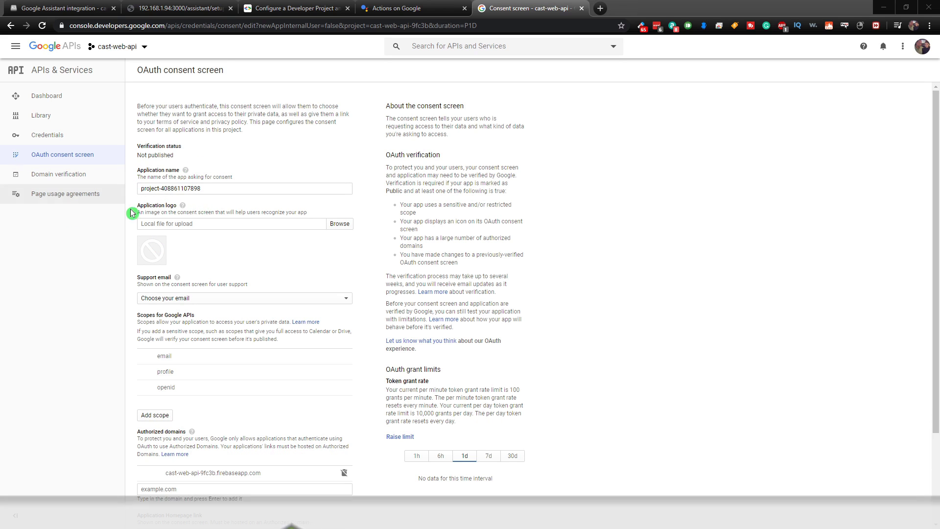
{"action": "triple_click", "coordinate": [211, 188]}
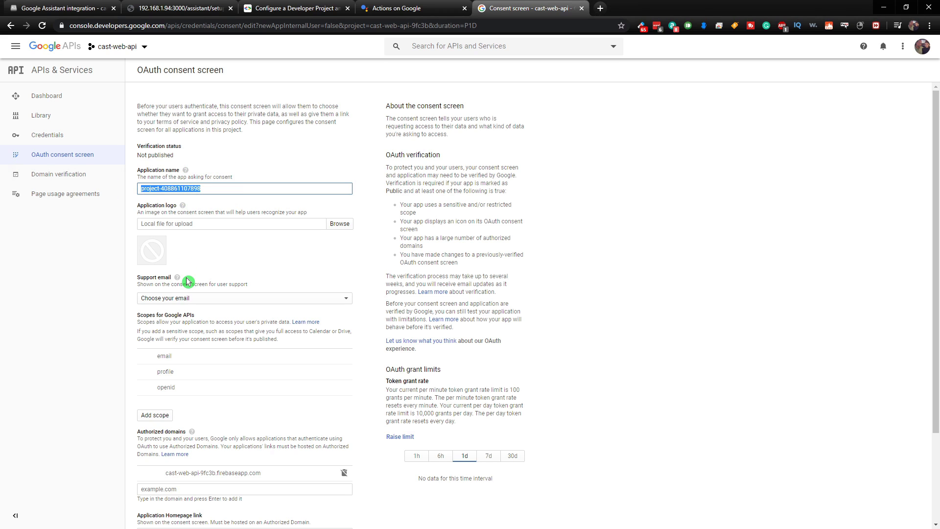
{"action": "type", "text": "cast-web-api"}
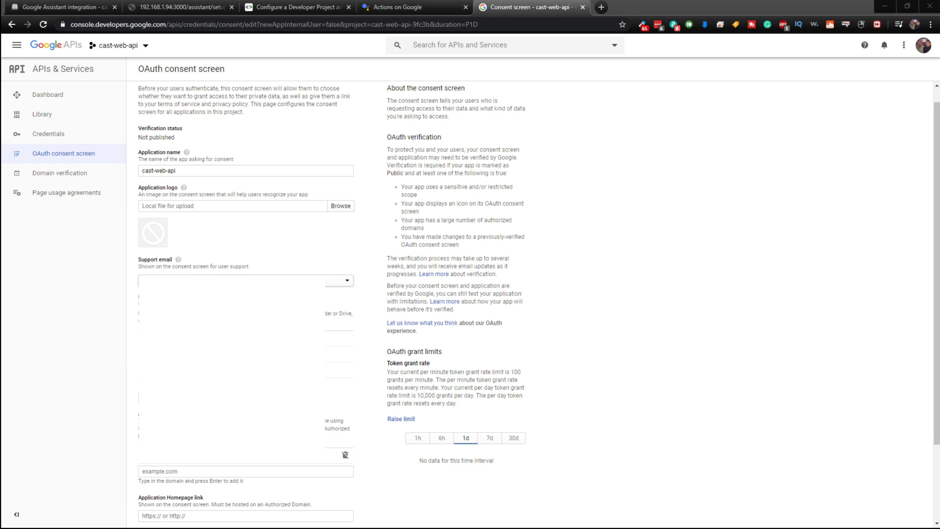
{"action": "left_click", "coordinate": [217, 274]}
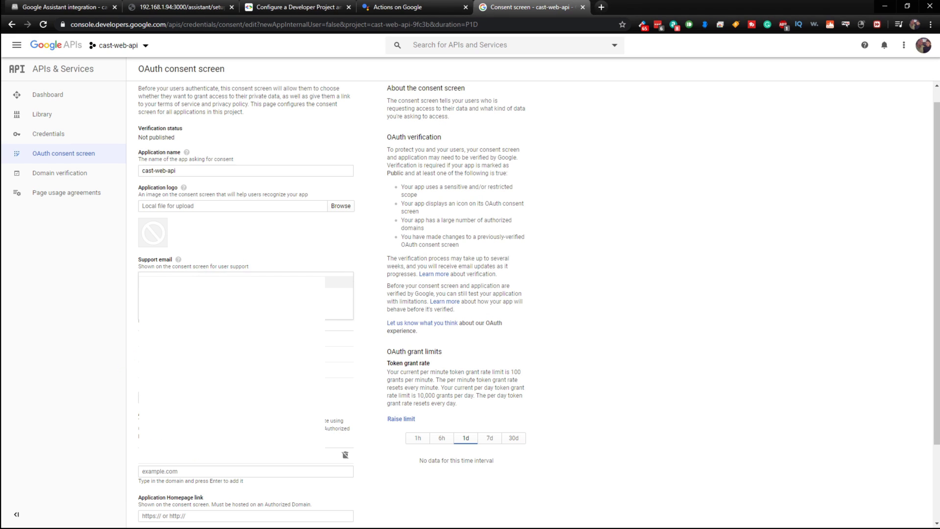
{"action": "scroll", "coordinate": [470, 294], "scroll_direction": "down", "scroll_amount": 2}
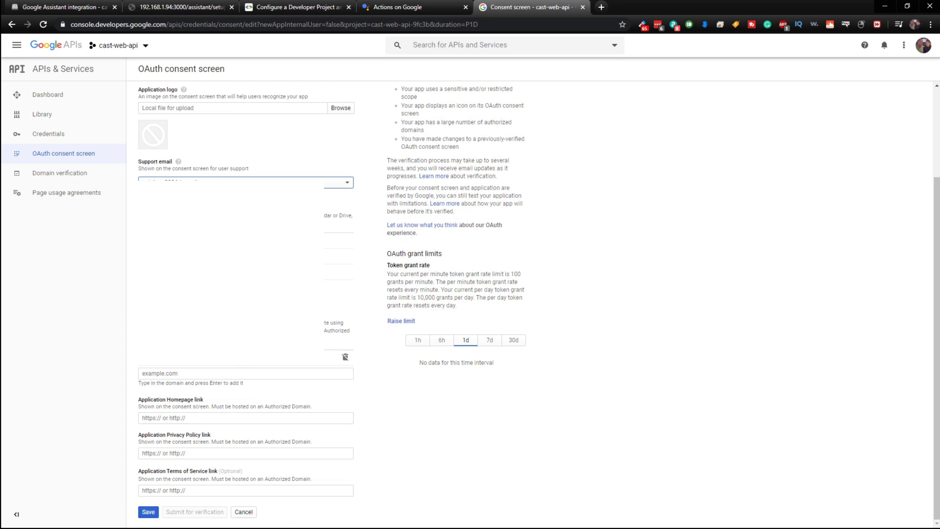
{"action": "left_click", "coordinate": [148, 512]}
{"action": "left_click", "coordinate": [149, 514]}
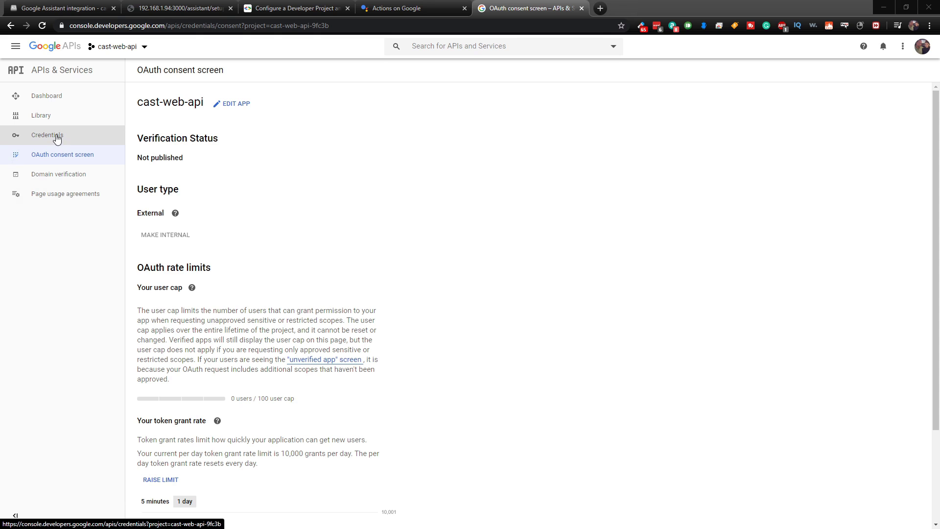
Create a Desktop app OAuth client ID named cast-web-api from the Credentials page.
{"action": "left_click", "coordinate": [57, 138]}
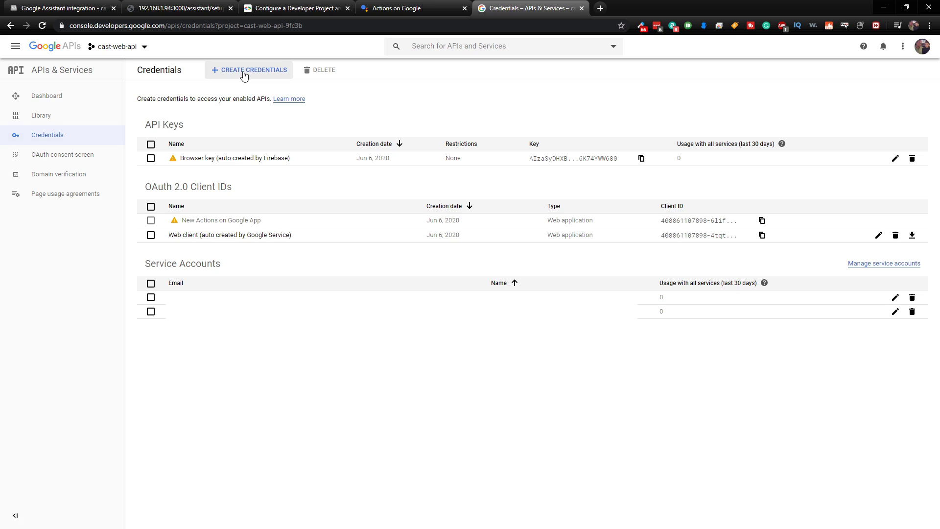
{"action": "left_click", "coordinate": [244, 74]}
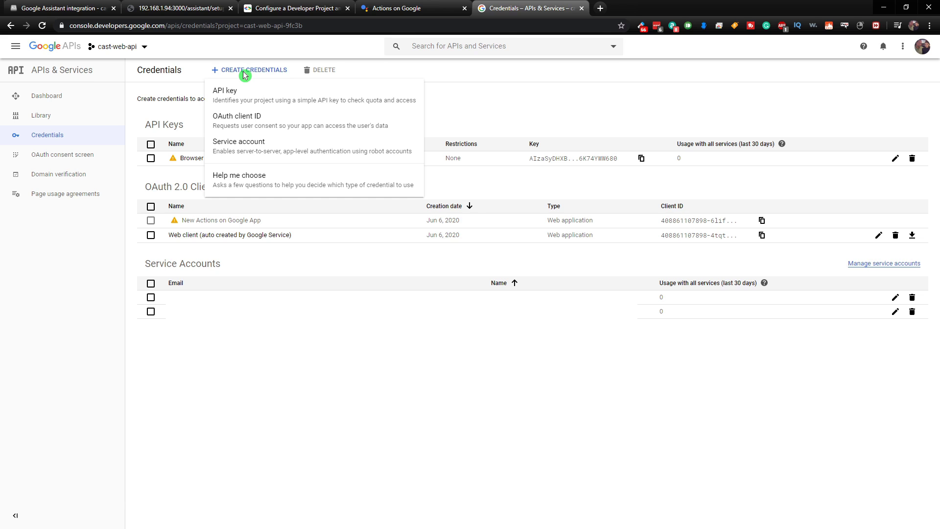
{"action": "left_click", "coordinate": [268, 121]}
{"action": "left_click", "coordinate": [370, 143]}
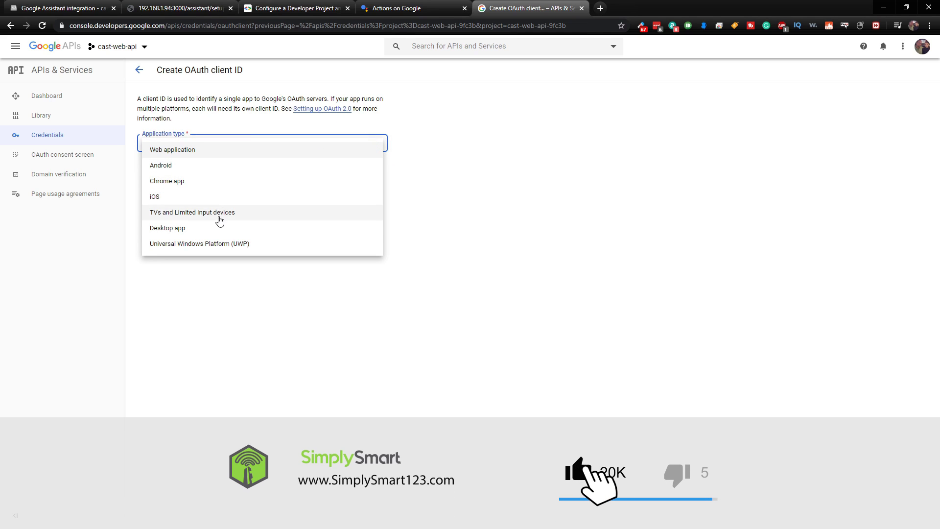
{"action": "left_click", "coordinate": [172, 229]}
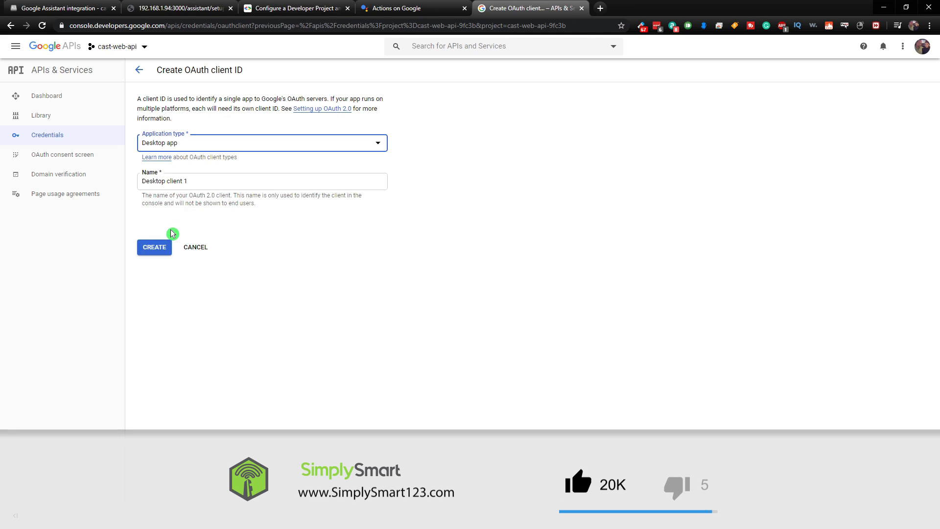
{"action": "key", "text": "Tab"}
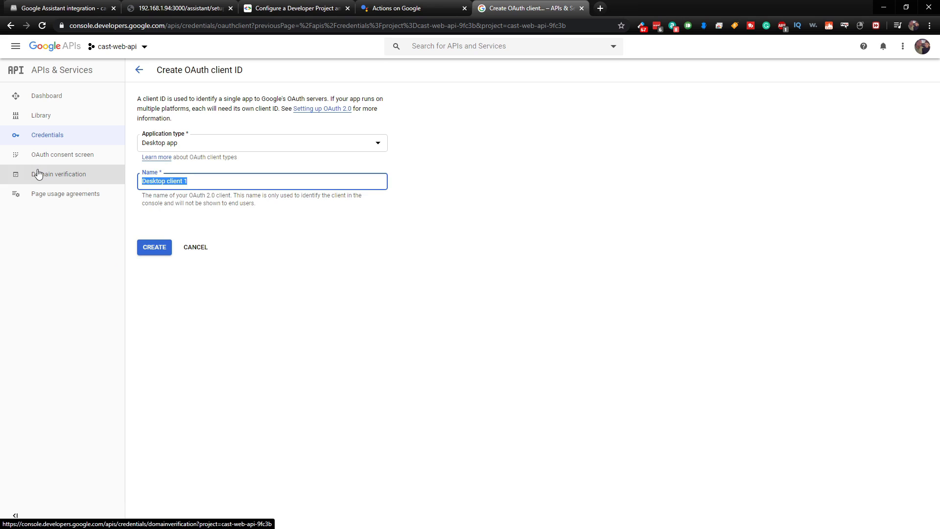
{"action": "type", "text": "cast-web-api"}
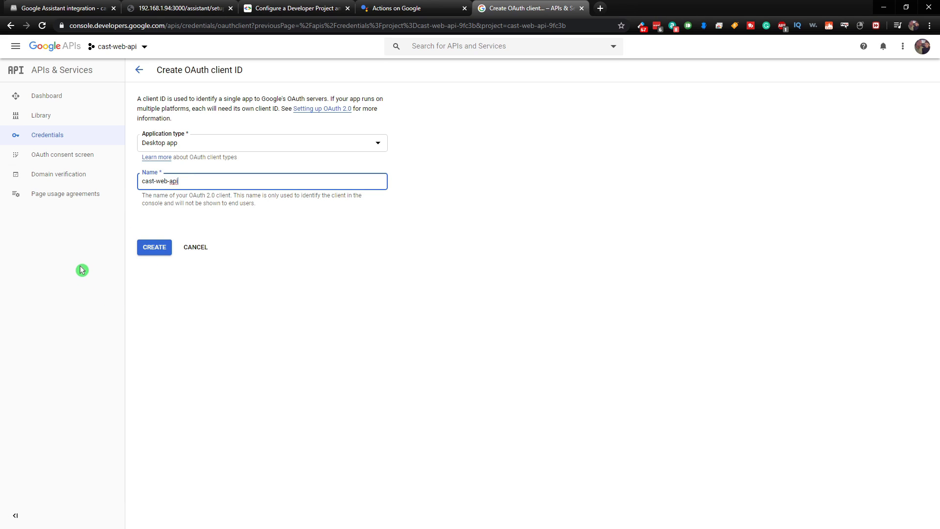
{"action": "left_click", "coordinate": [159, 250]}
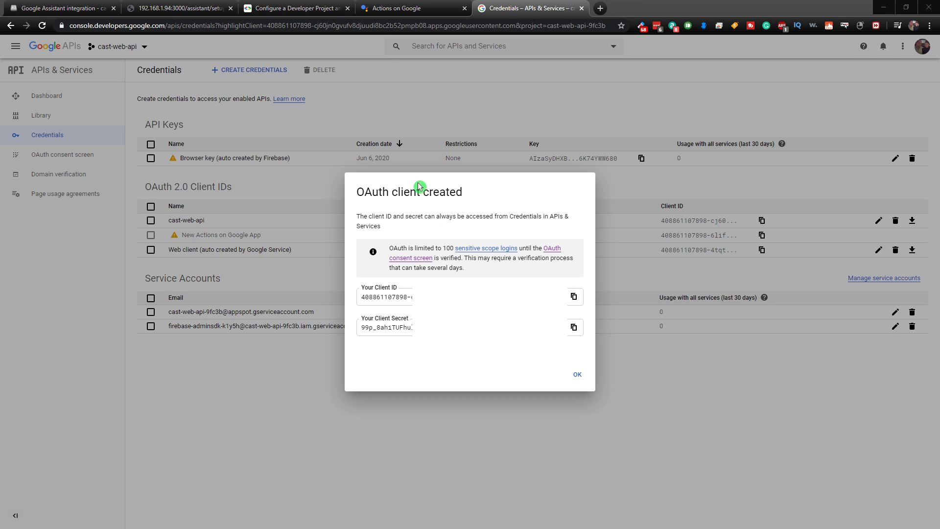
Paste the new OAuth client ID into the cast-web-api Client ID field.
{"action": "left_click", "coordinate": [574, 297]}
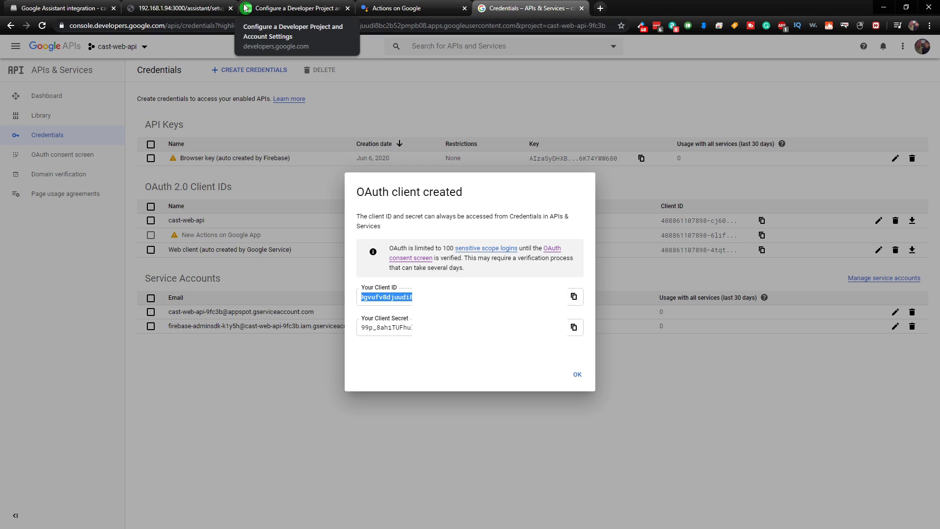
{"action": "left_click", "coordinate": [205, 8]}
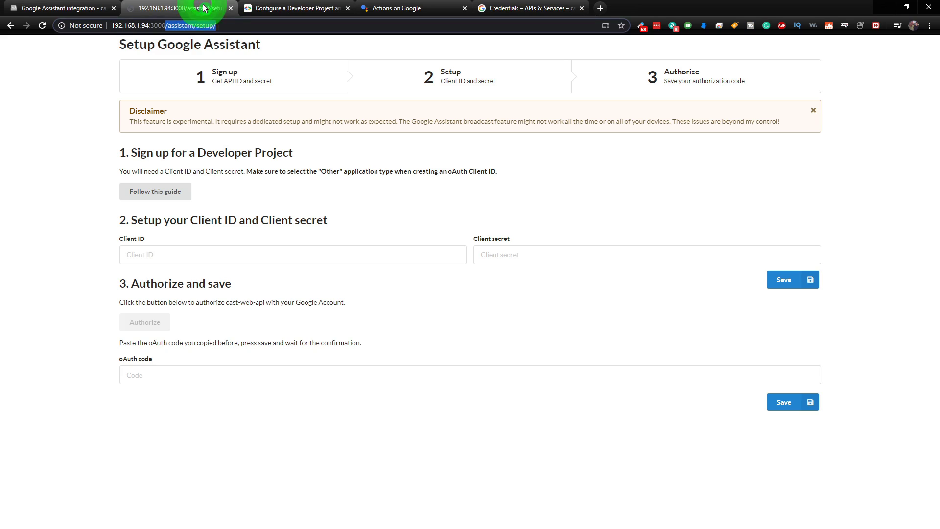
{"action": "right_click", "coordinate": [177, 255]}
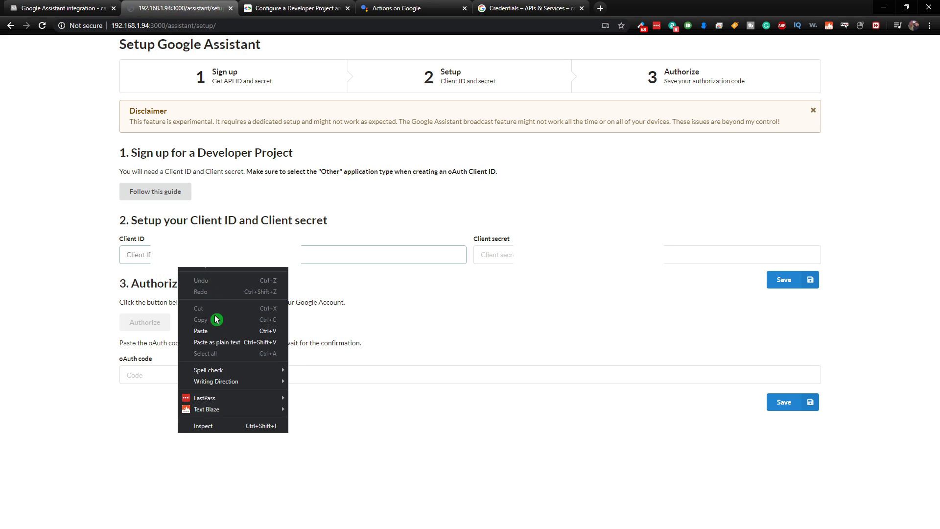
{"action": "left_click", "coordinate": [215, 331]}
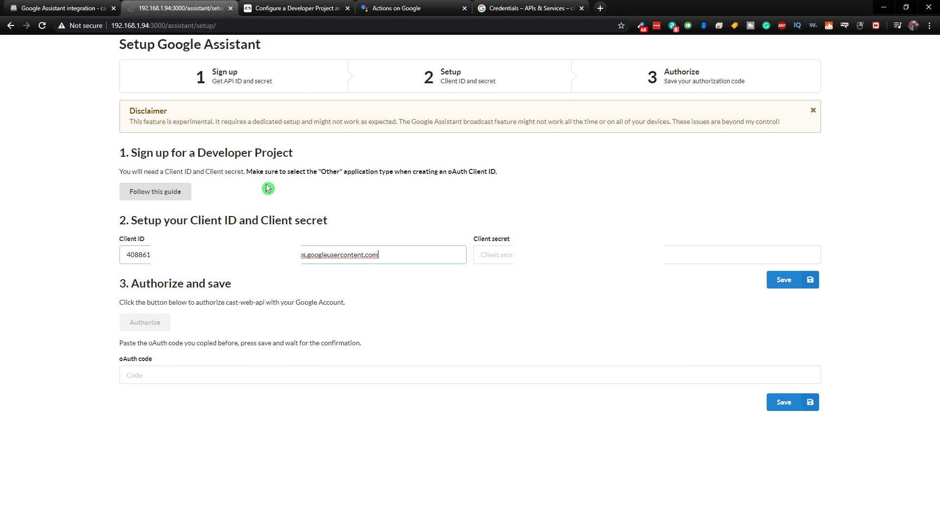
Paste the client secret into the Client secret field and save both credentials.
{"action": "left_click", "coordinate": [522, 10]}
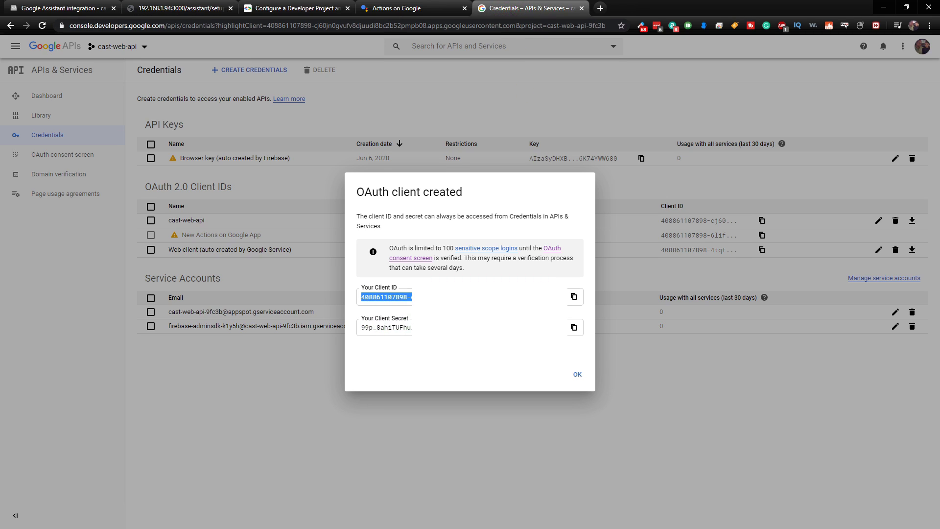
{"action": "left_click", "coordinate": [574, 327]}
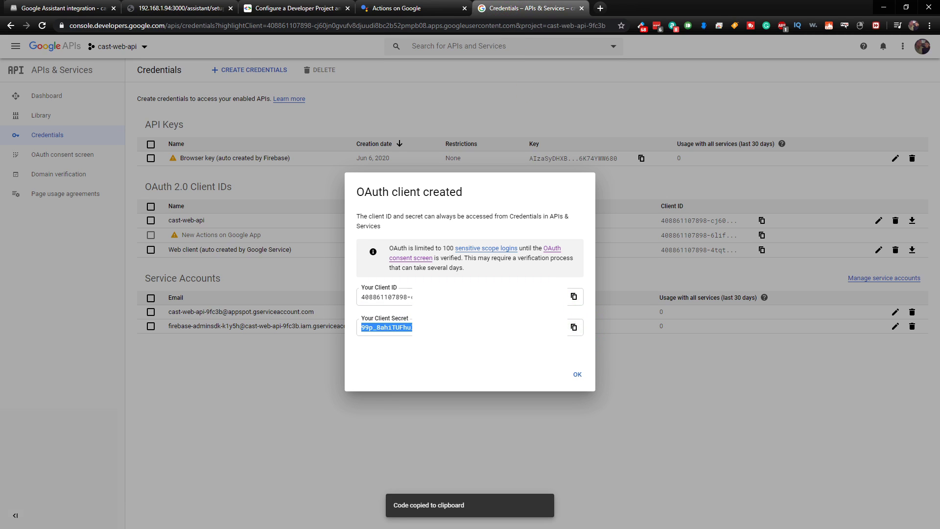
{"action": "left_click", "coordinate": [215, 10]}
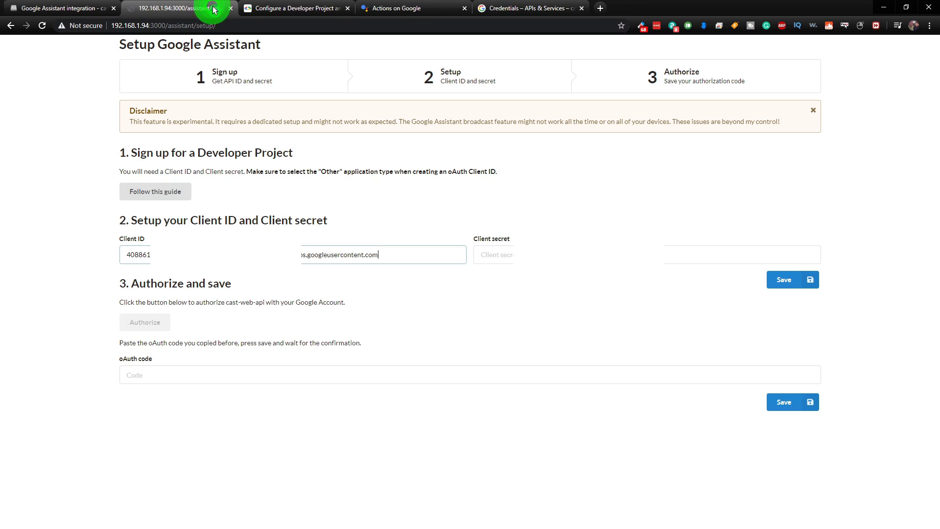
{"action": "right_click", "coordinate": [519, 255]}
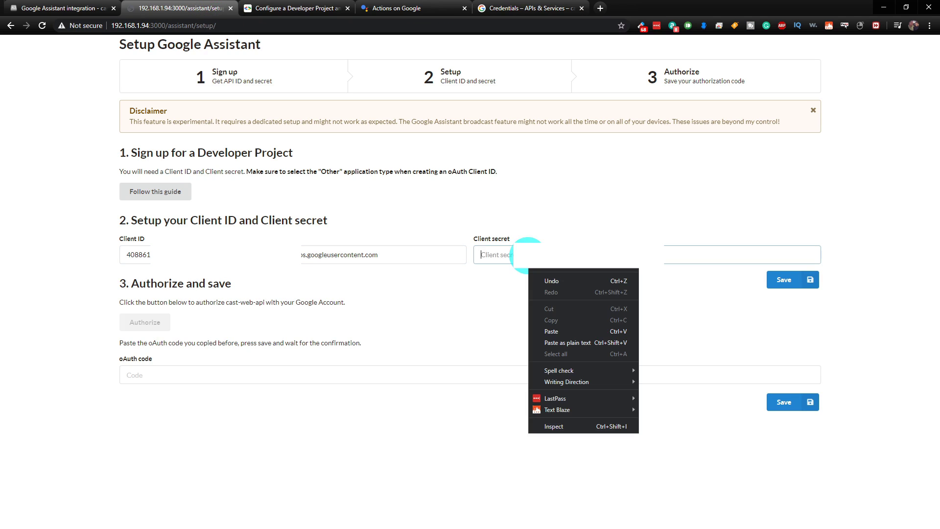
{"action": "left_click", "coordinate": [555, 330]}
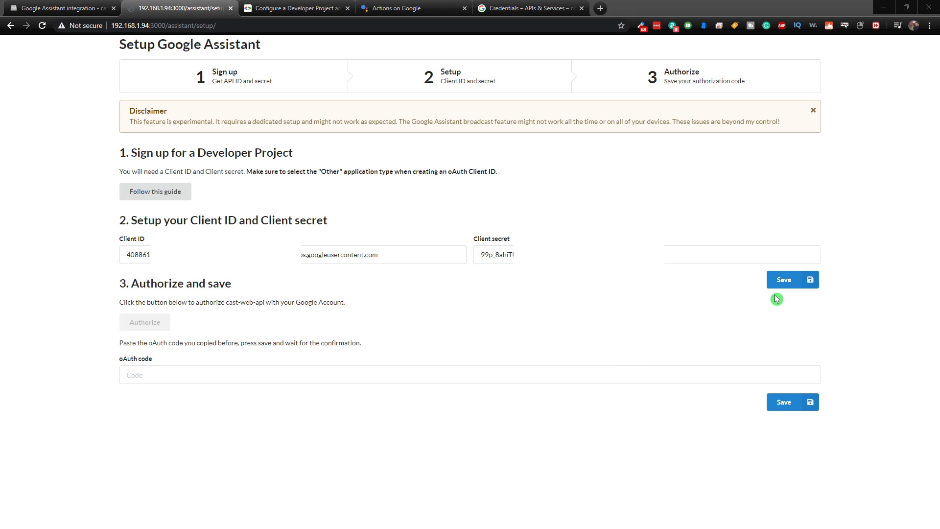
{"action": "left_click", "coordinate": [785, 282]}
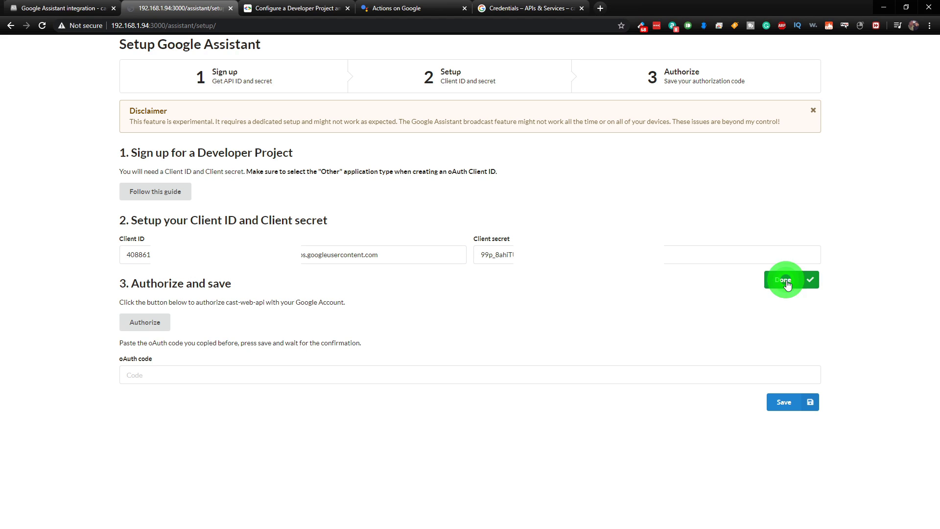
Authorize cast-web-api to use Google Assistant, confirm the permissions, and copy the returned authorization code.
{"action": "left_click", "coordinate": [150, 323]}
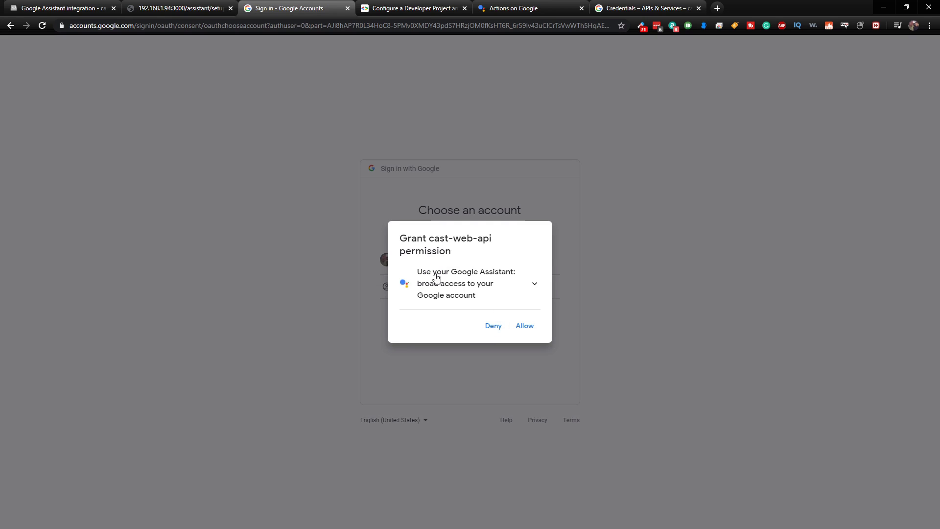
{"action": "left_click", "coordinate": [524, 327]}
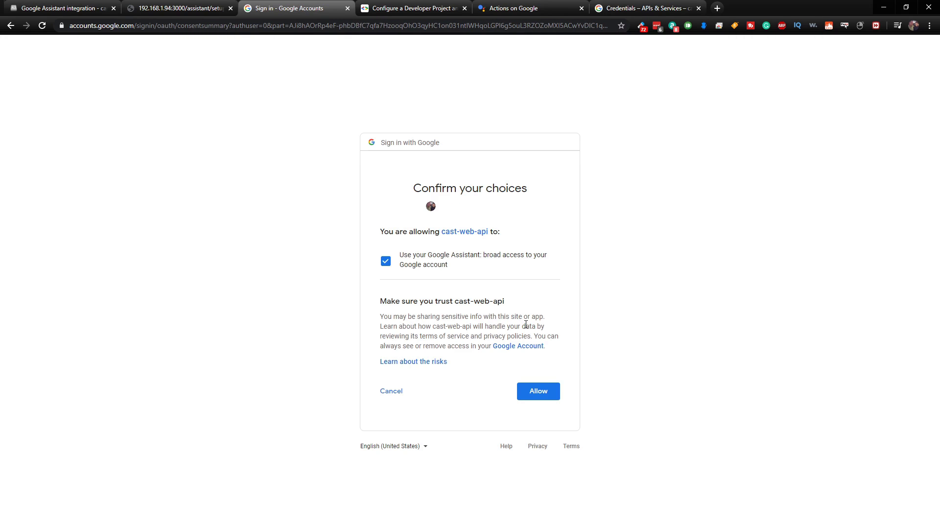
{"action": "left_click", "coordinate": [373, 251]}
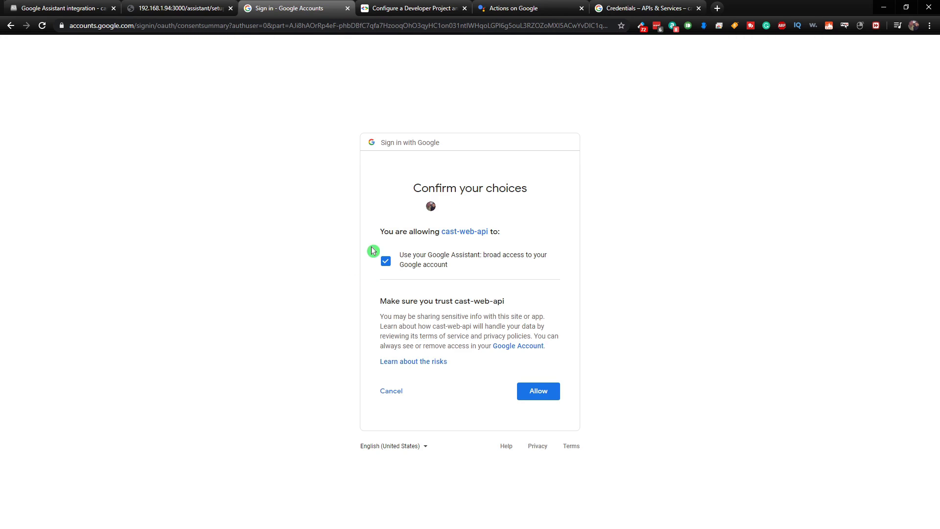
{"action": "left_click", "coordinate": [396, 246]}
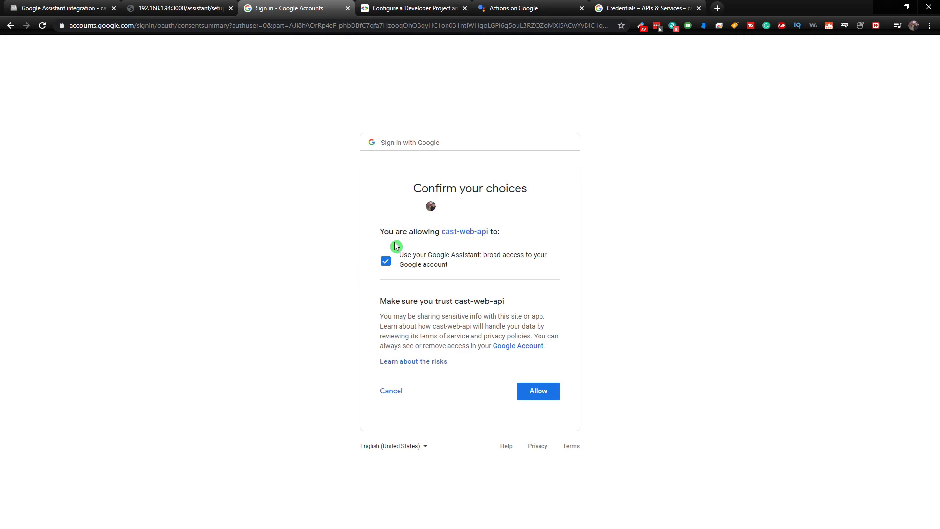
{"action": "left_click", "coordinate": [538, 391]}
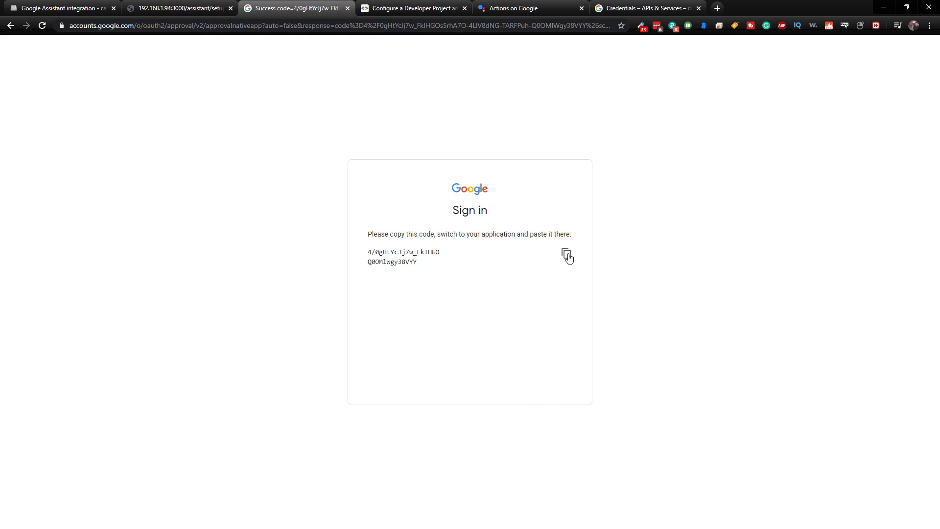
{"action": "left_click", "coordinate": [566, 254]}
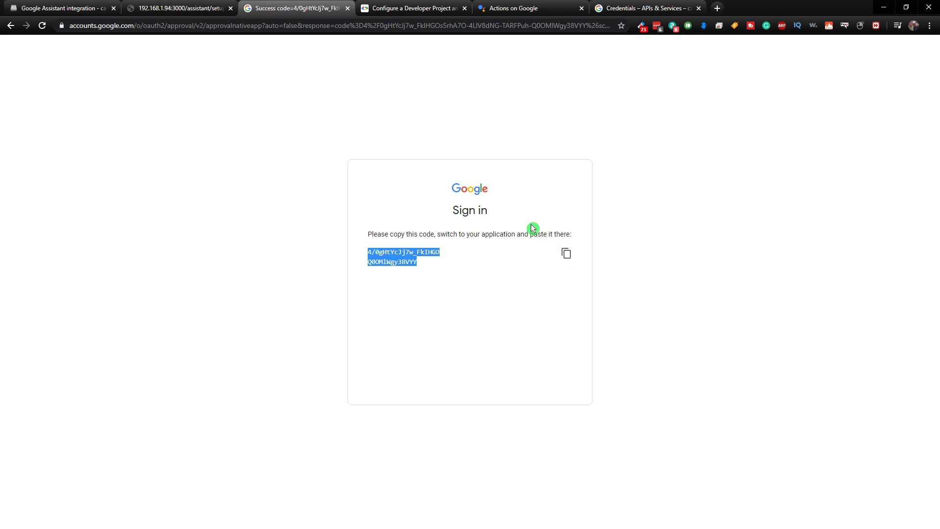
Paste the copied authorization code into cast-web-api's oAuth code field and save the setup.
{"action": "left_click", "coordinate": [204, 10]}
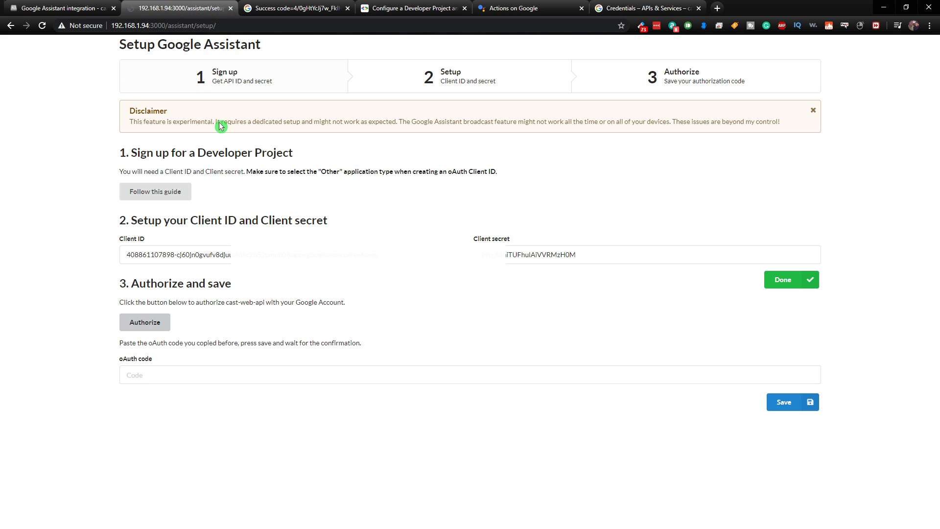
{"action": "left_click", "coordinate": [148, 376]}
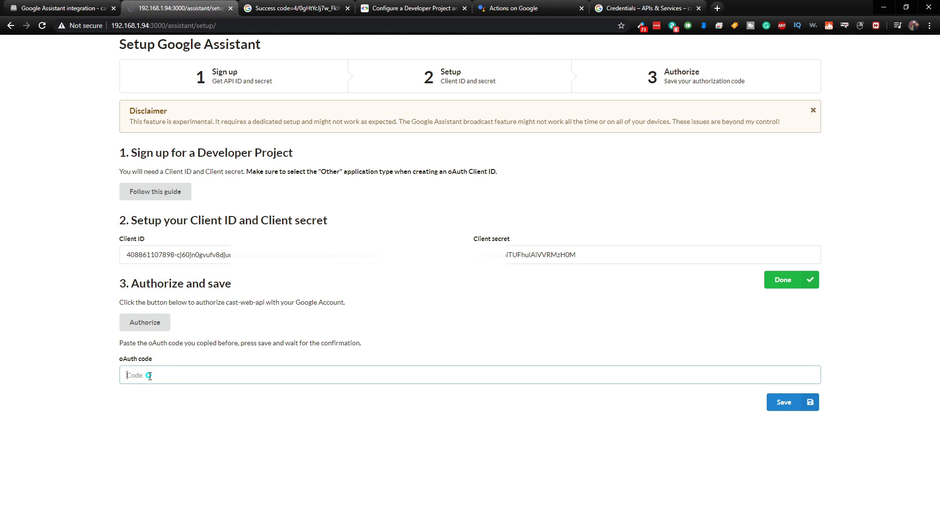
{"action": "right_click", "coordinate": [149, 375]}
{"action": "left_click", "coordinate": [182, 279]}
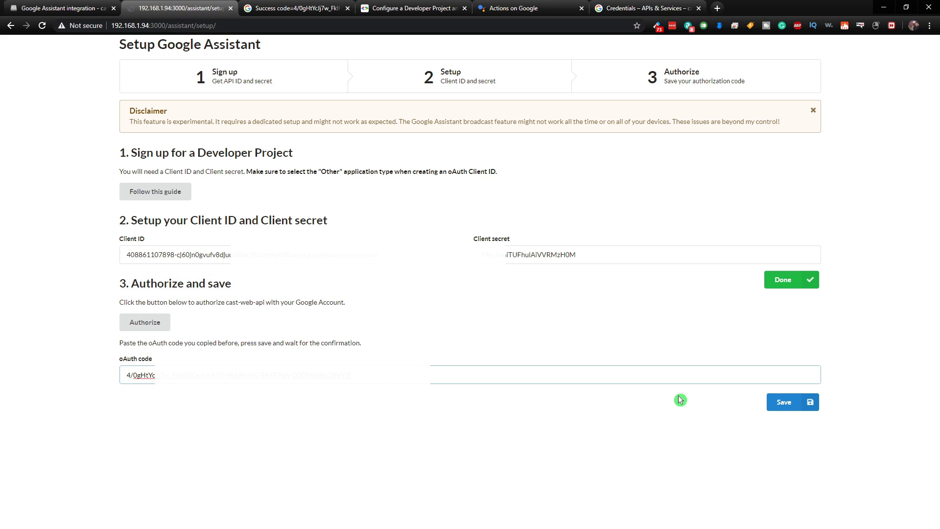
{"action": "left_click", "coordinate": [784, 403]}
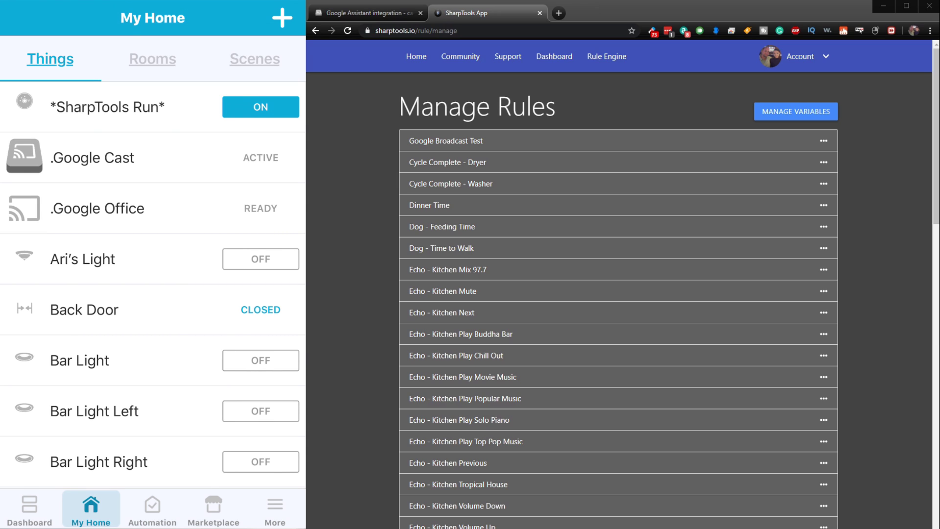
{"action": "left_click", "coordinate": [494, 143]}
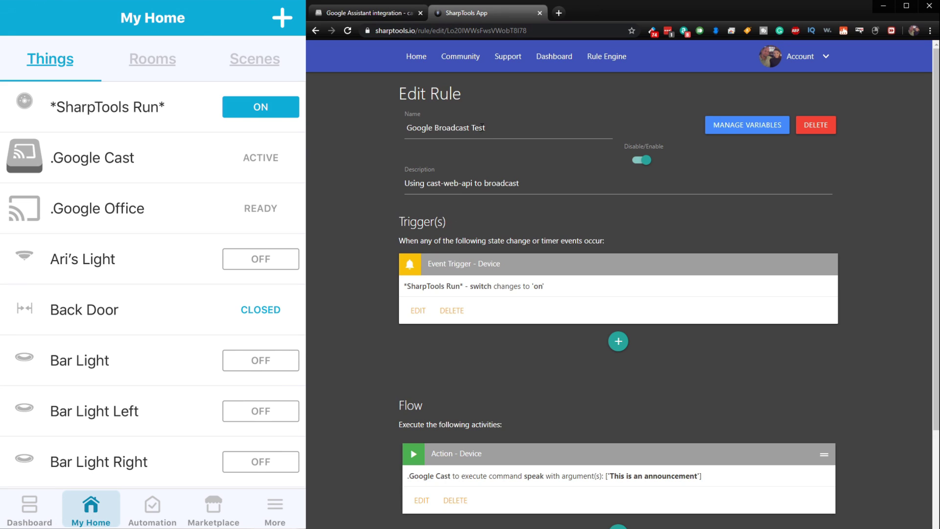
Review the Google Broadcast Test rule, whose .Google Cast action speaks 'This is an announcement'.
{"action": "left_click", "coordinate": [400, 134]}
{"action": "left_click", "coordinate": [446, 154]}
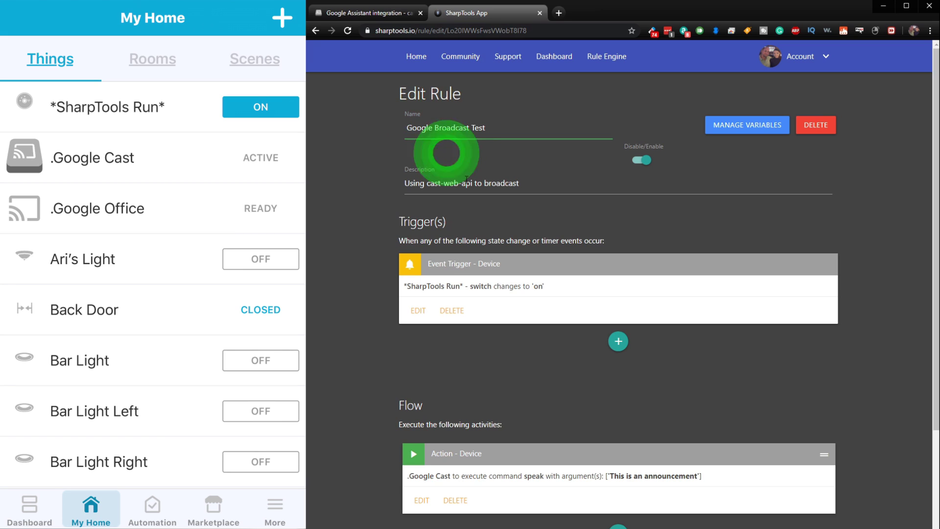
{"action": "left_click", "coordinate": [402, 187]}
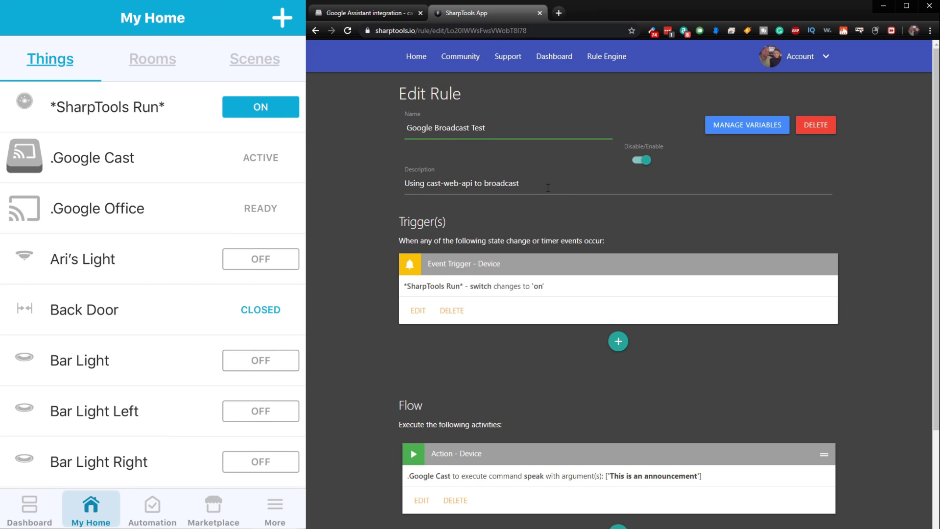
{"action": "left_click", "coordinate": [487, 236]}
{"action": "scroll", "coordinate": [488, 237], "scroll_direction": "down", "scroll_amount": 1}
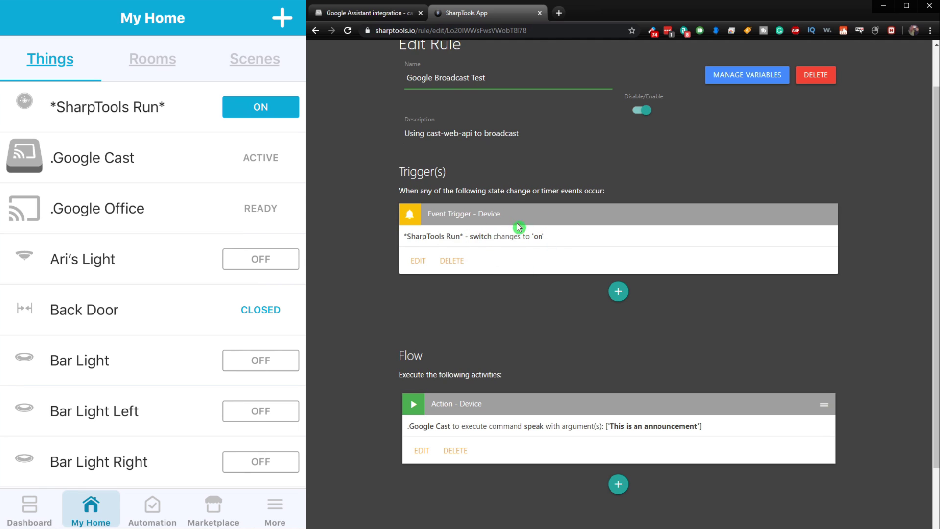
{"action": "scroll", "coordinate": [528, 239], "scroll_direction": "down", "scroll_amount": 1}
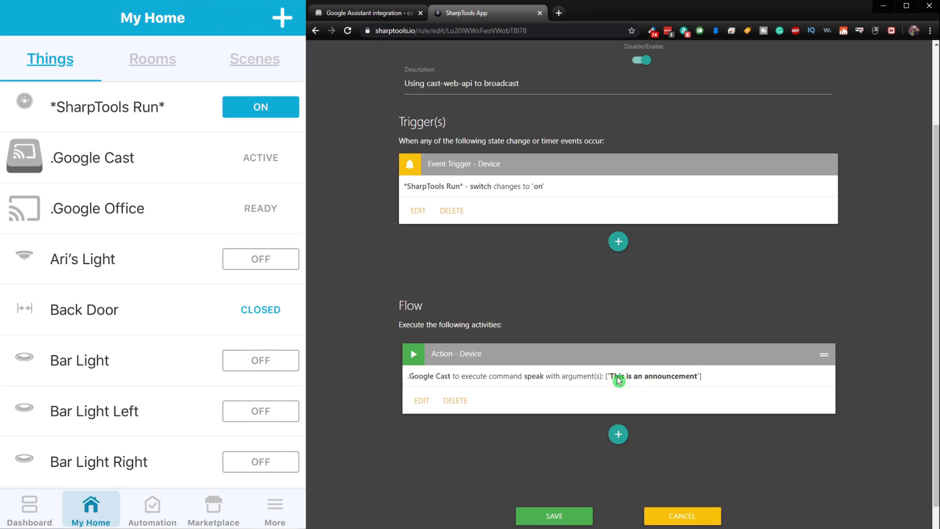
{"action": "scroll", "coordinate": [526, 411], "scroll_direction": "down", "scroll_amount": 1}
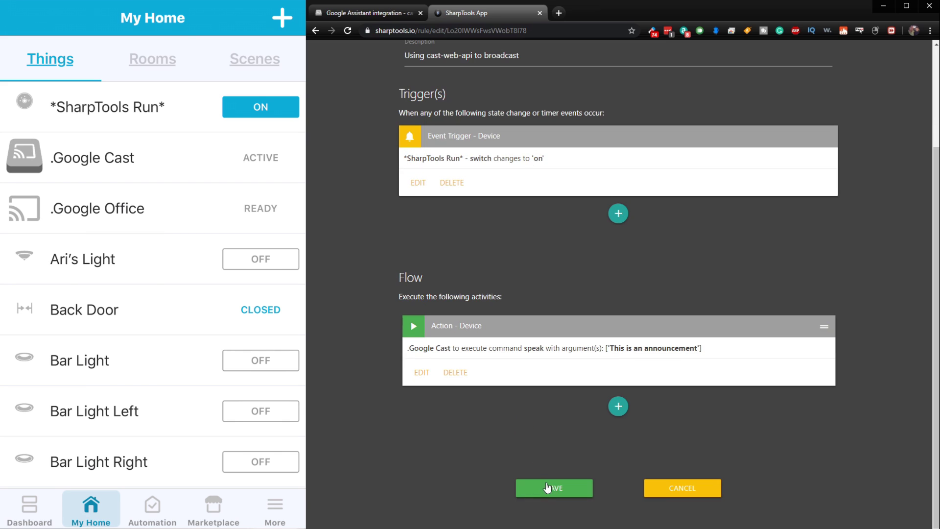
{"action": "scroll", "coordinate": [534, 456], "scroll_direction": "up", "scroll_amount": 3}
{"action": "scroll", "coordinate": [524, 426], "scroll_direction": "down", "scroll_amount": 1}
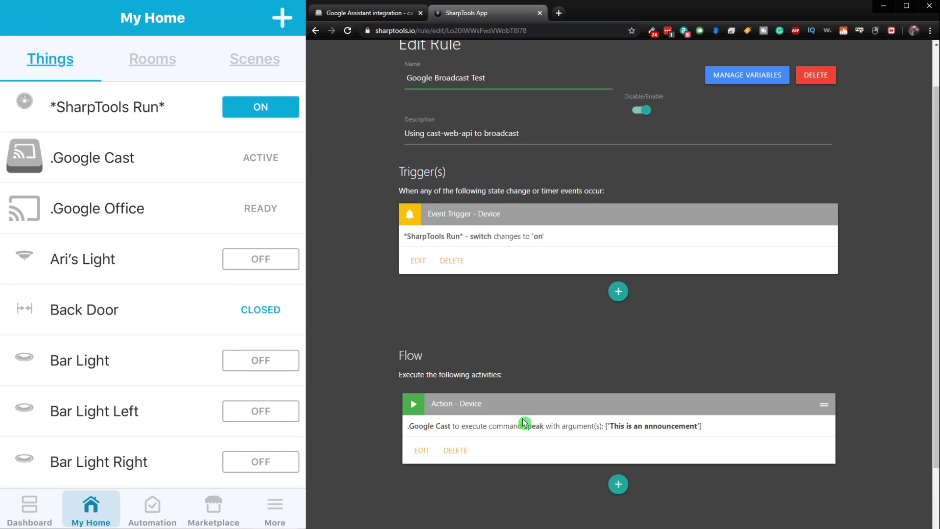